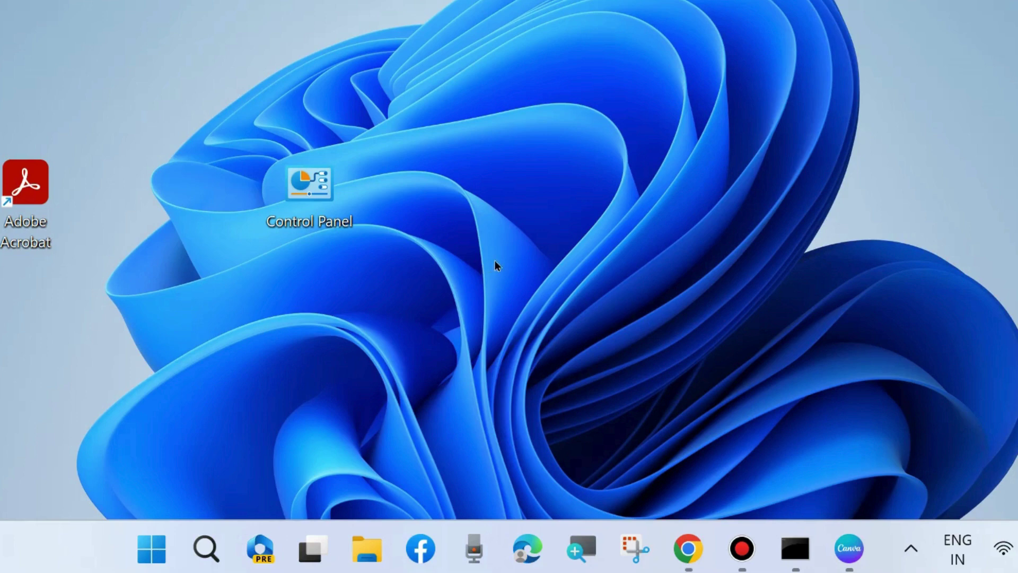
Open the Windows Update page in the system Settings.
{"action": "right_click", "coordinate": [157, 537]}
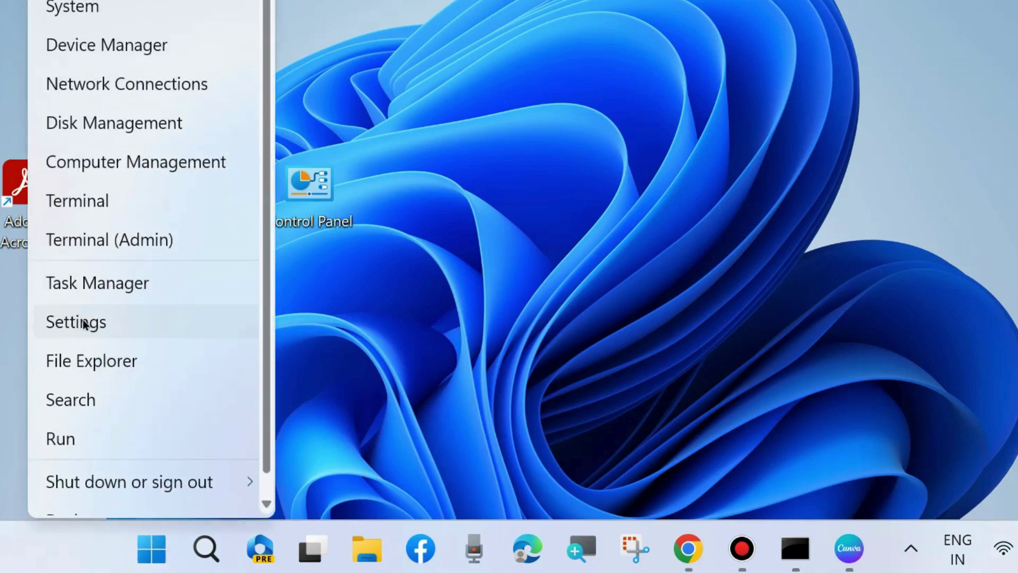
{"action": "left_click", "coordinate": [83, 322]}
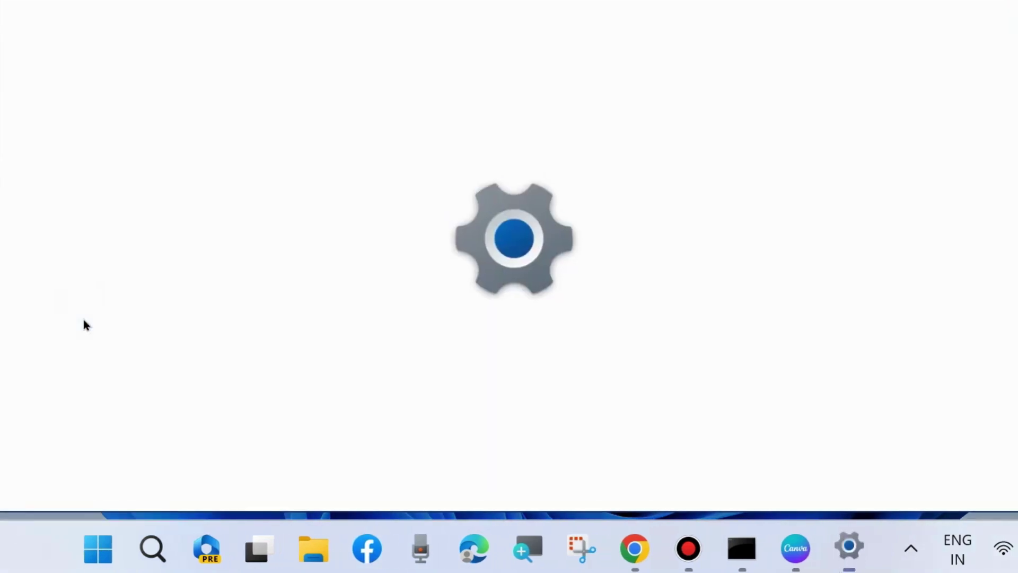
{"action": "scroll", "coordinate": [141, 387], "scroll_direction": "down", "scroll_amount": 5}
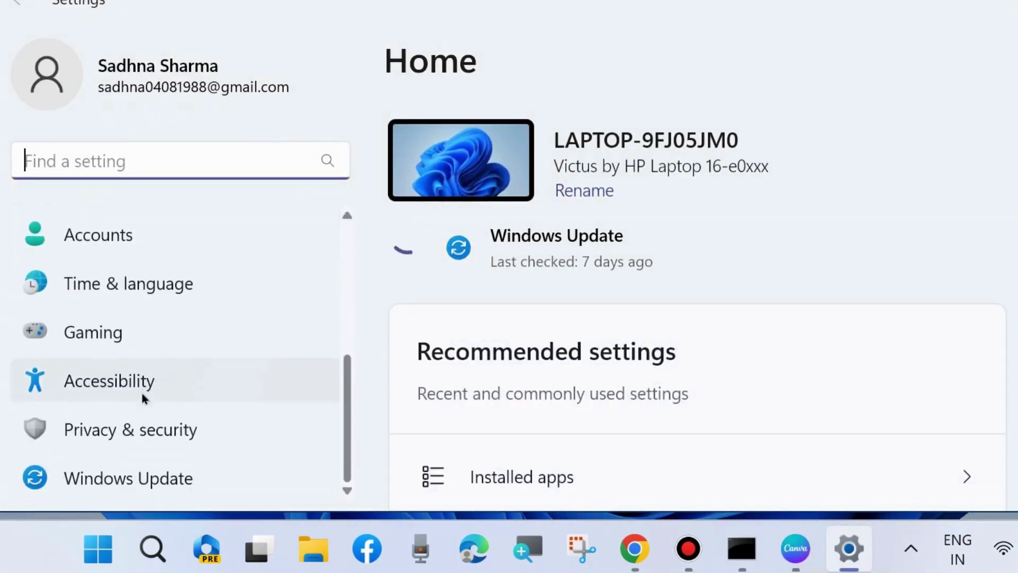
{"action": "left_click", "coordinate": [120, 477]}
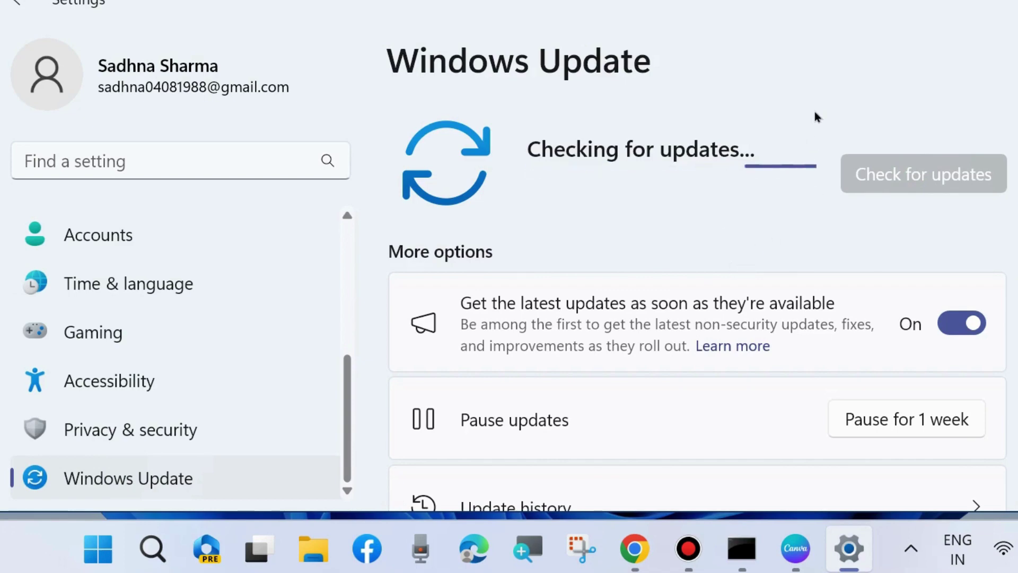
View the update history and the list of updates that can be uninstalled, and close Settings.
{"action": "scroll", "coordinate": [541, 261], "scroll_direction": "down", "scroll_amount": 2}
{"action": "scroll", "coordinate": [541, 264], "scroll_direction": "down", "scroll_amount": 3}
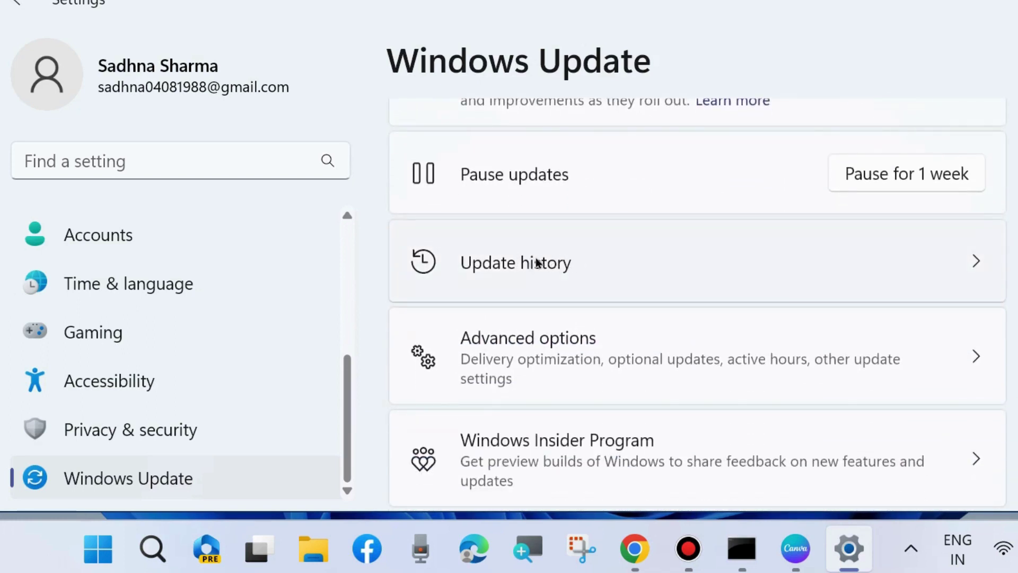
{"action": "left_click", "coordinate": [542, 262]}
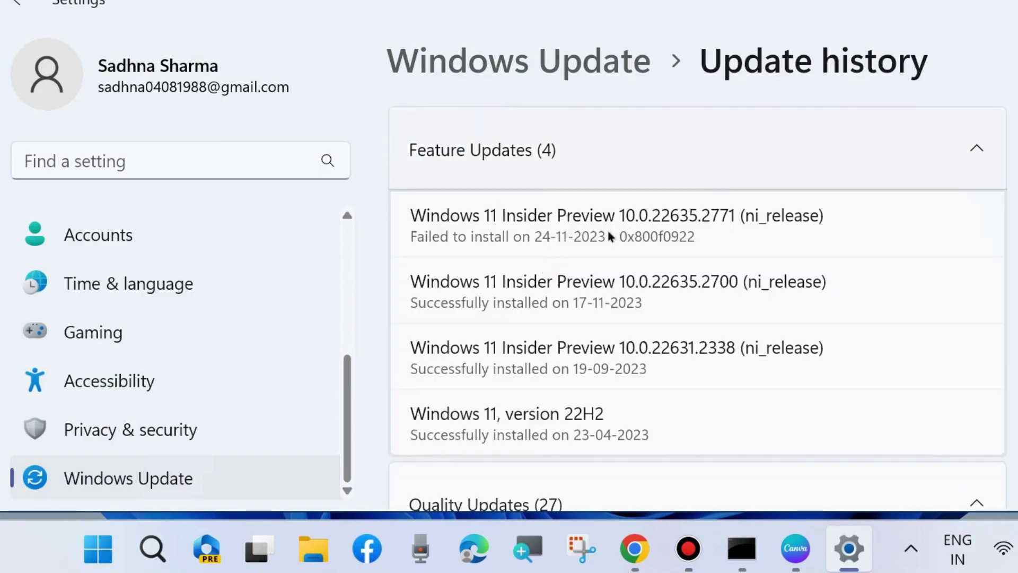
{"action": "scroll", "coordinate": [610, 236], "scroll_direction": "down", "scroll_amount": 20}
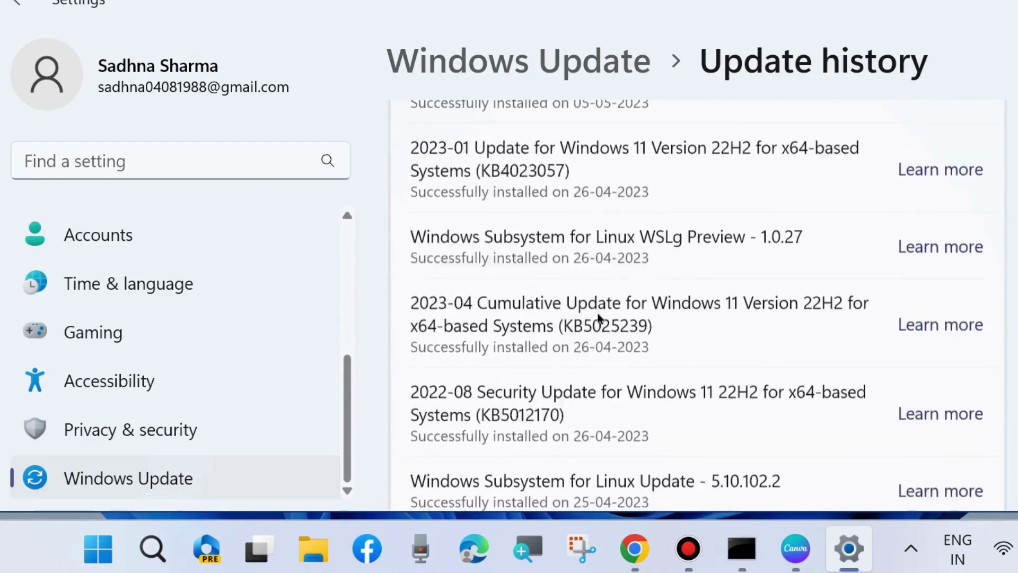
{"action": "scroll", "coordinate": [598, 315], "scroll_direction": "down", "scroll_amount": 15}
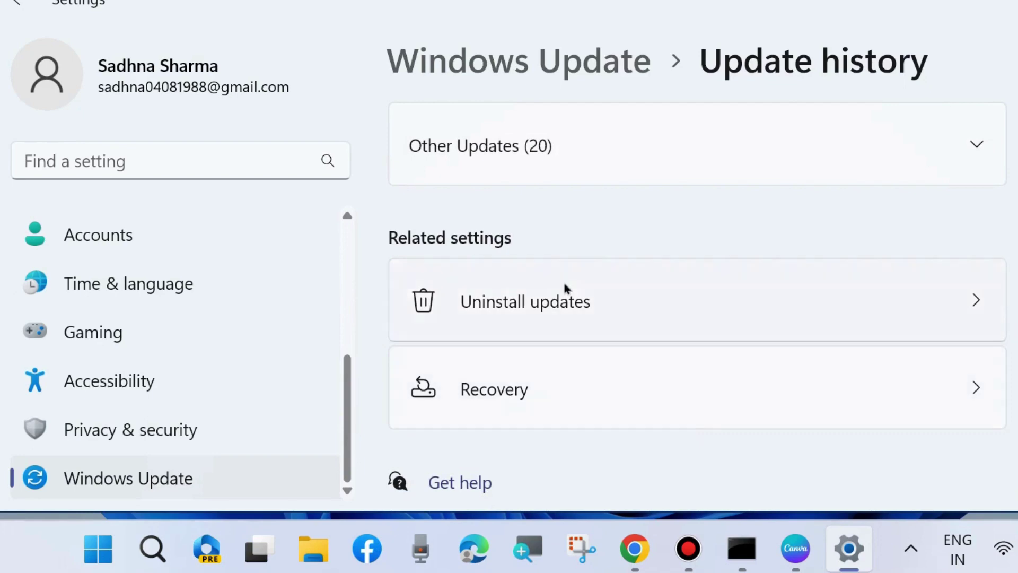
{"action": "left_click", "coordinate": [555, 297]}
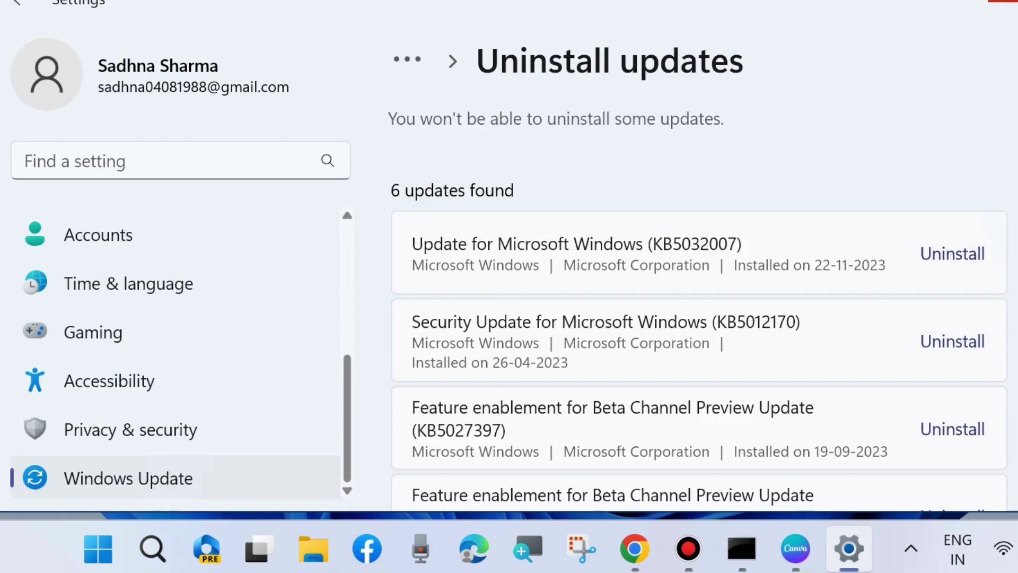
{"action": "left_click", "coordinate": [1005, 1]}
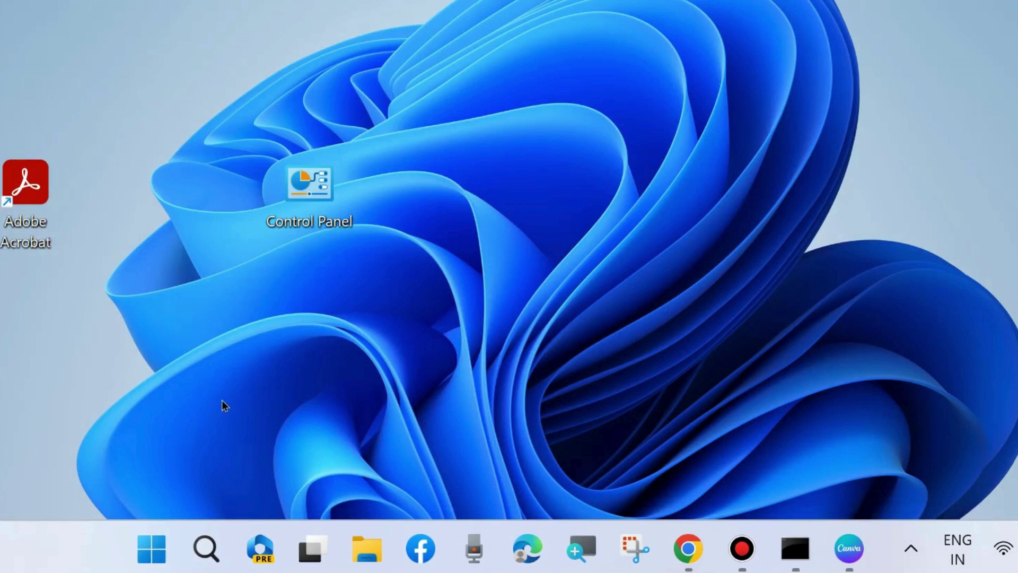
Reset the Microsoft Store cache by running wsreset.exe from the Run dialog, and close the Store window that opens.
{"action": "right_click", "coordinate": [144, 543]}
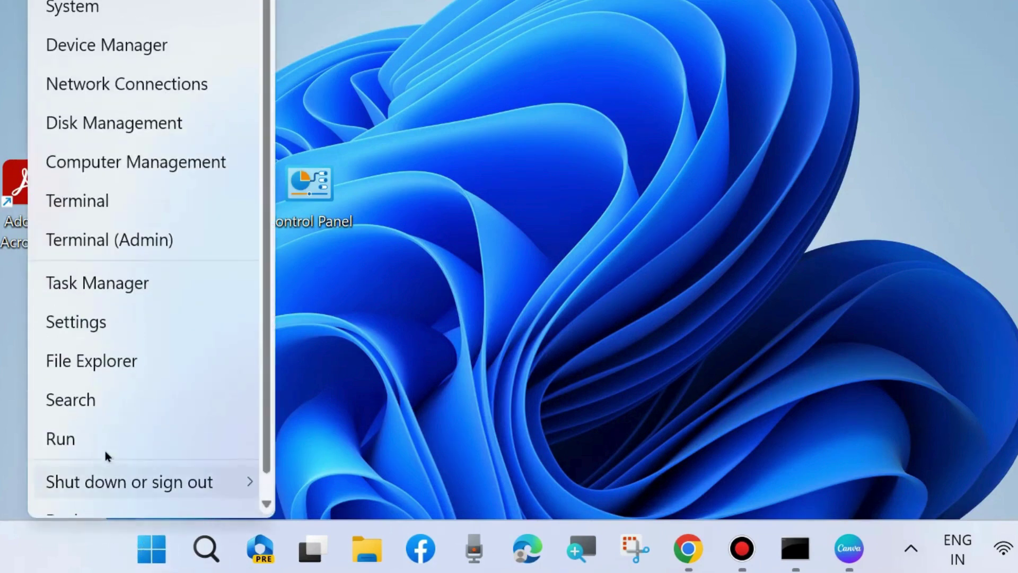
{"action": "left_click", "coordinate": [68, 442]}
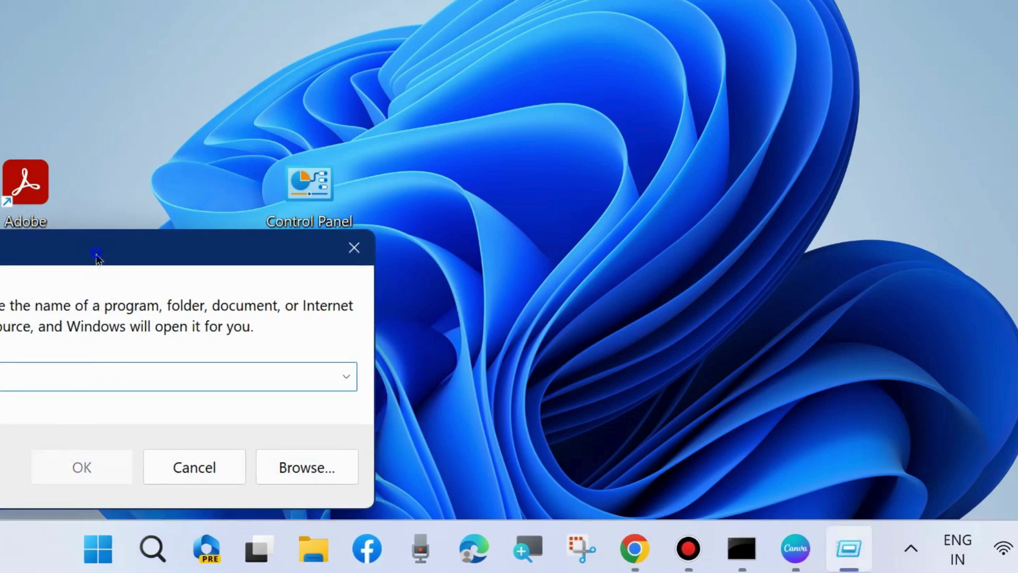
{"action": "left_click_drag", "start_coordinate": [97, 254], "coordinate": [415, 150]}
{"action": "type", "text": "wsreset"}
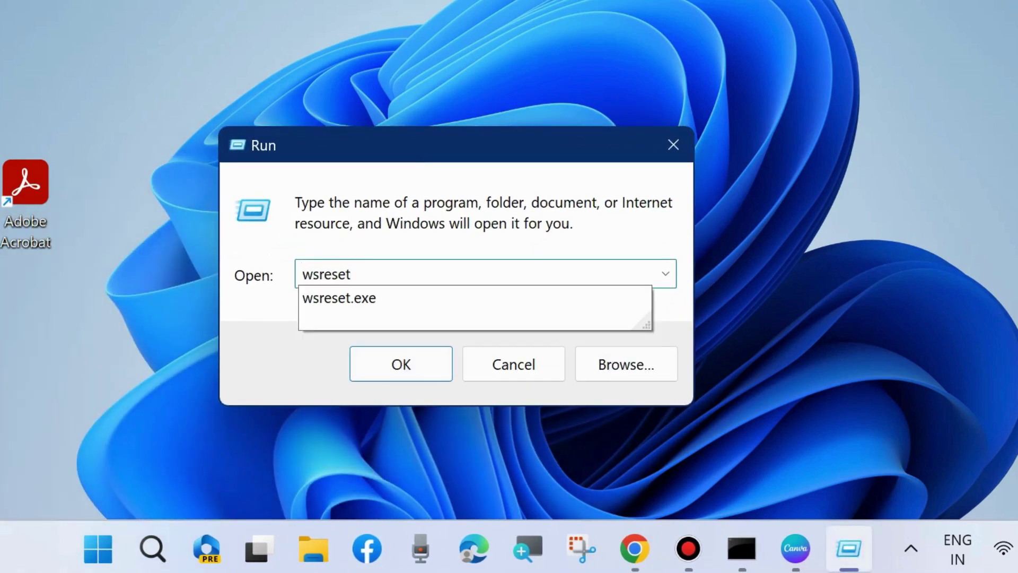
{"action": "left_click", "coordinate": [369, 297]}
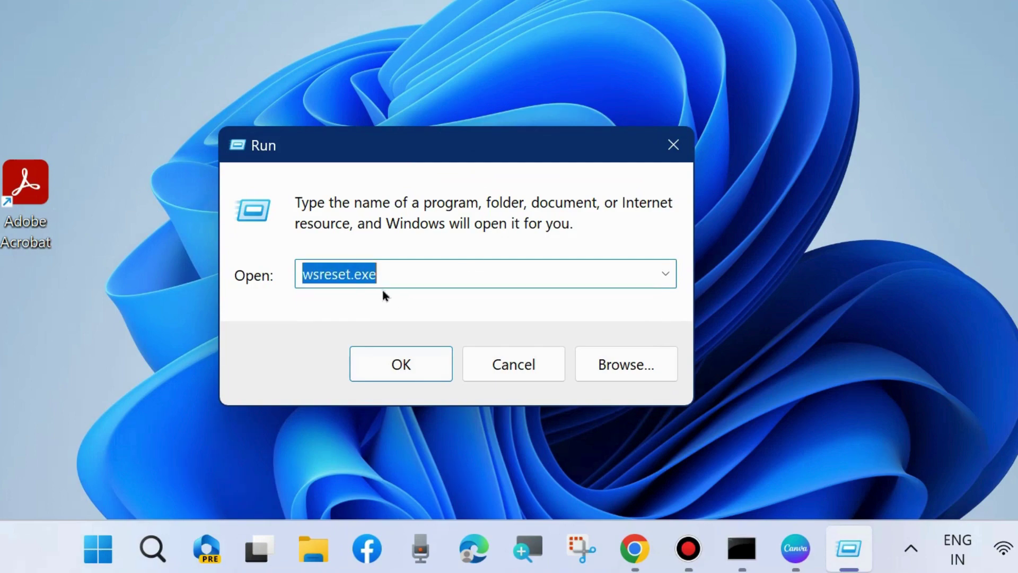
{"action": "left_click", "coordinate": [400, 364]}
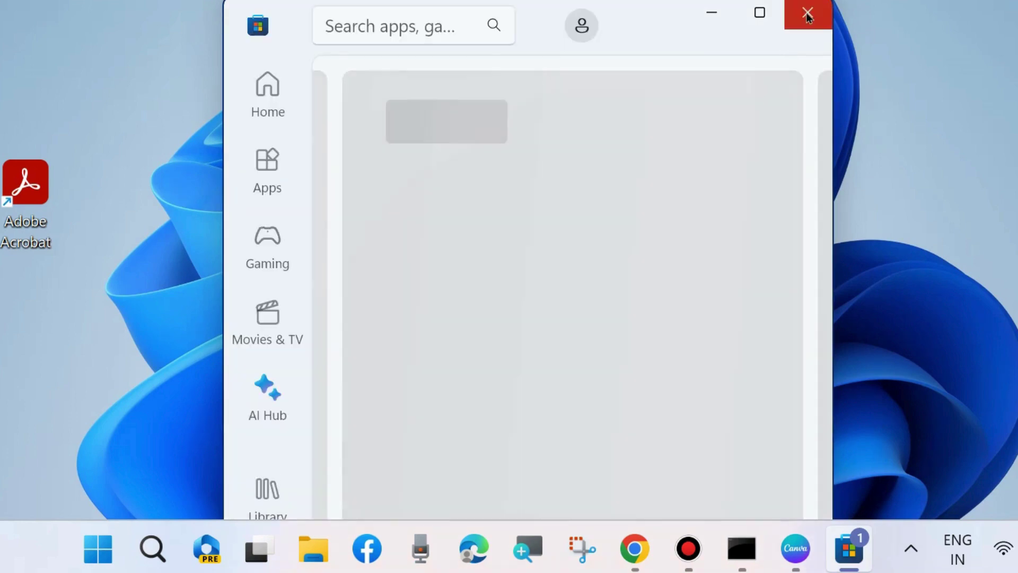
{"action": "left_click", "coordinate": [806, 12]}
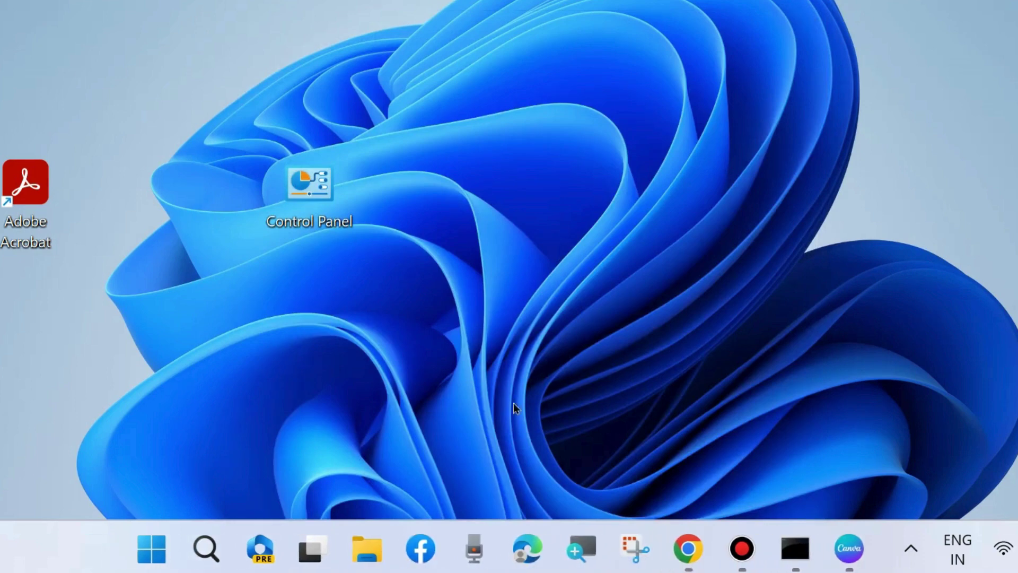
Open the Windows (C:) drive from This PC in File Explorer, enlarging and repositioning the window to show its contents.
{"action": "left_click", "coordinate": [368, 549]}
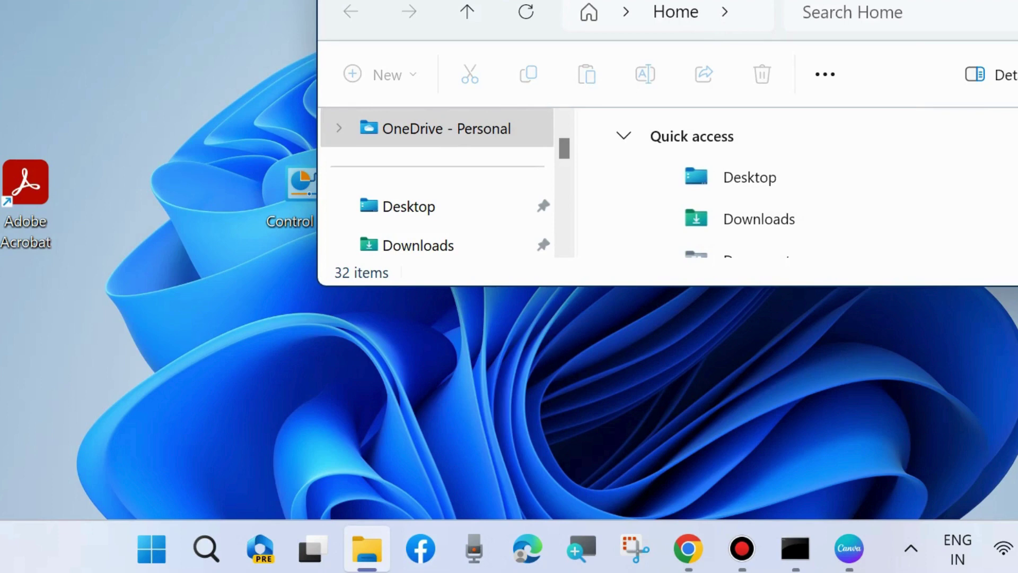
{"action": "left_click_drag", "start_coordinate": [742, 1], "coordinate": [593, 49]}
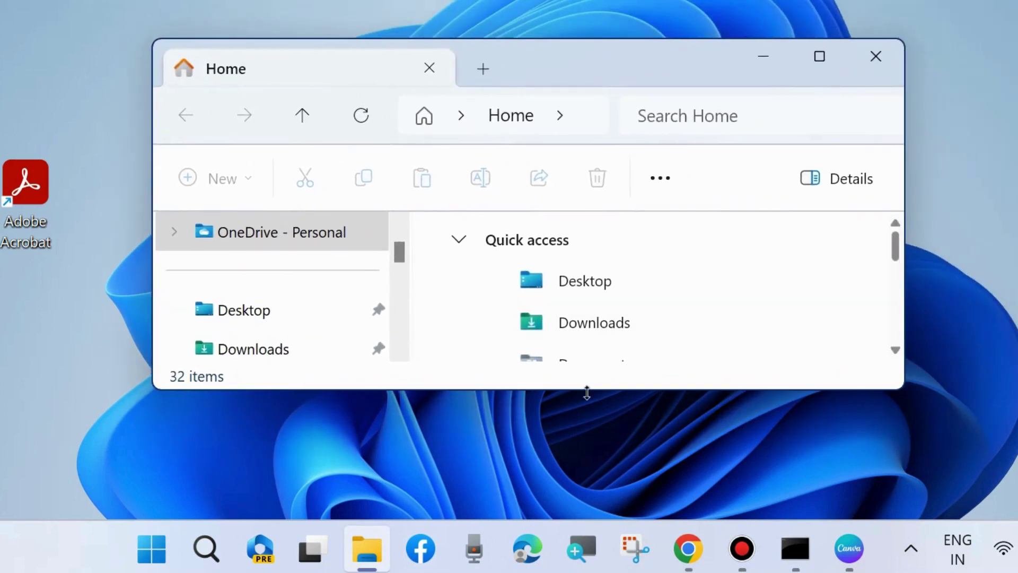
{"action": "left_click_drag", "start_coordinate": [587, 393], "coordinate": [586, 489]}
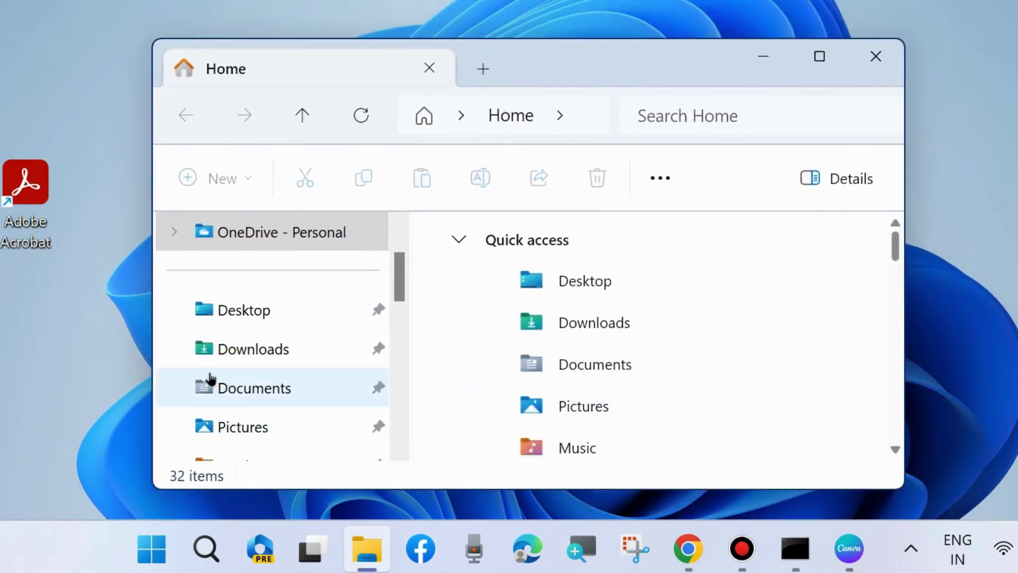
{"action": "scroll", "coordinate": [211, 378], "scroll_direction": "down", "scroll_amount": 6}
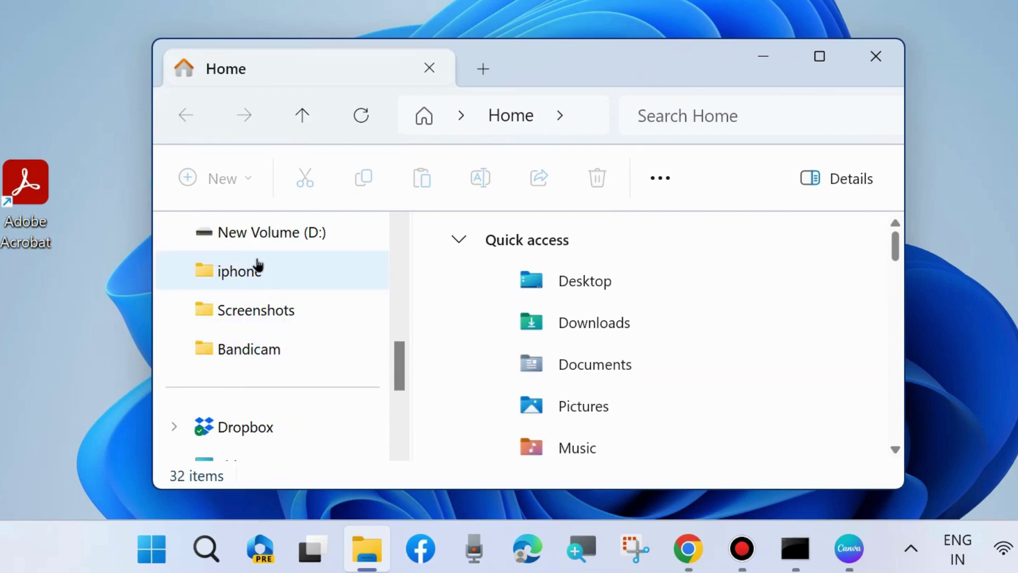
{"action": "scroll", "coordinate": [258, 266], "scroll_direction": "up", "scroll_amount": 3}
{"action": "left_click", "coordinate": [251, 312]}
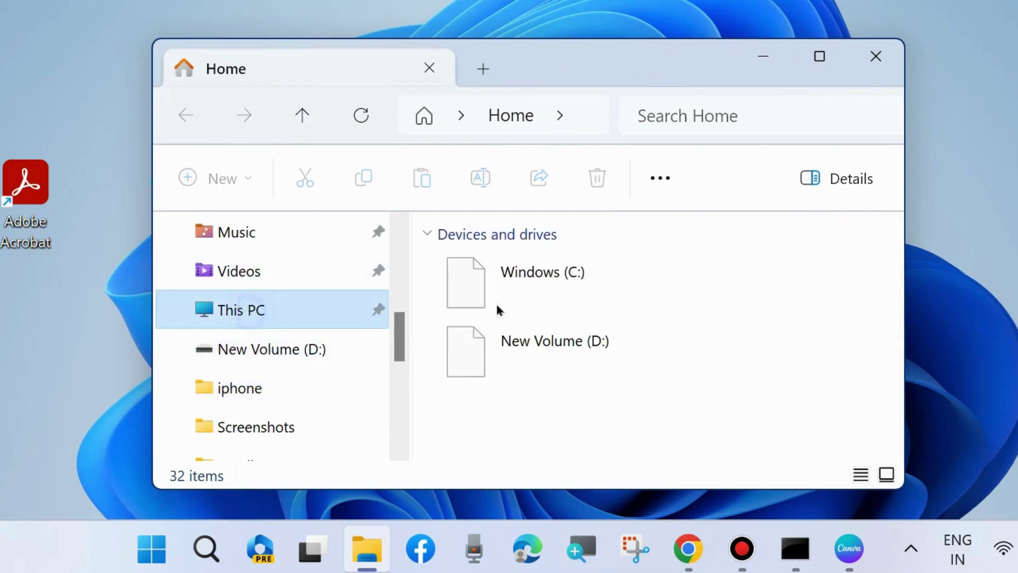
{"action": "double_click", "coordinate": [527, 288]}
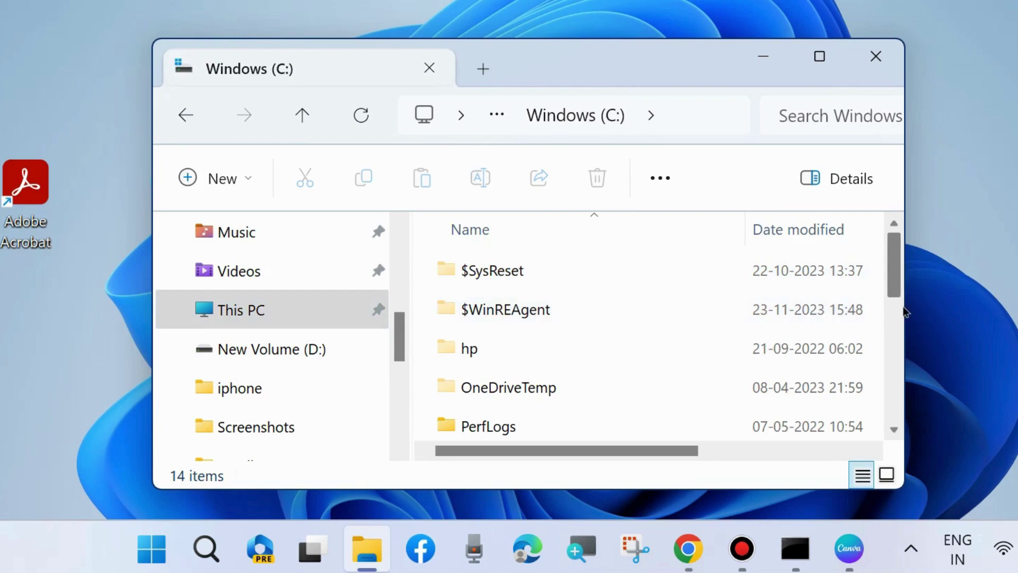
{"action": "left_click_drag", "start_coordinate": [905, 303], "coordinate": [1014, 305]}
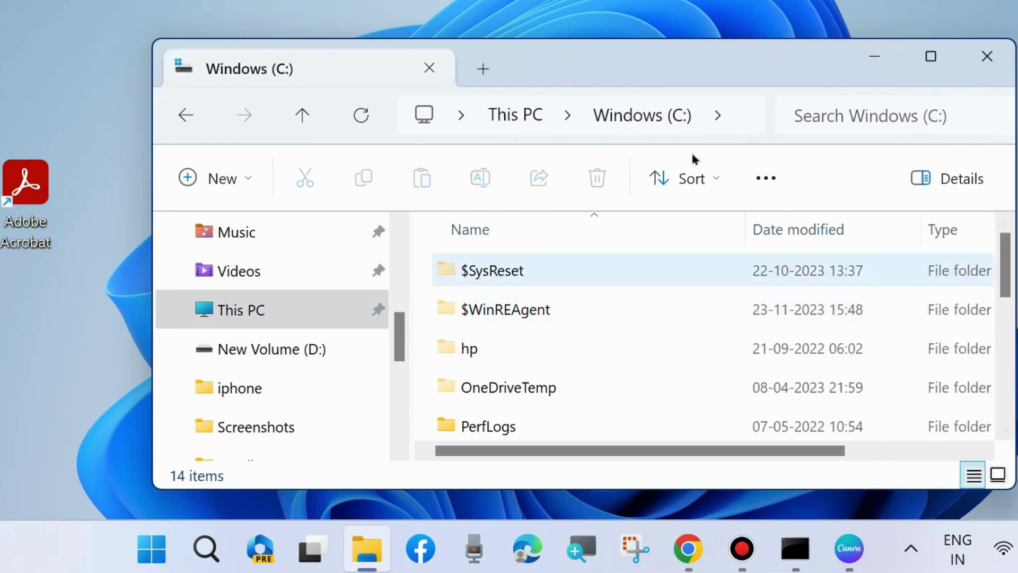
{"action": "left_click_drag", "start_coordinate": [672, 61], "coordinate": [550, 41]}
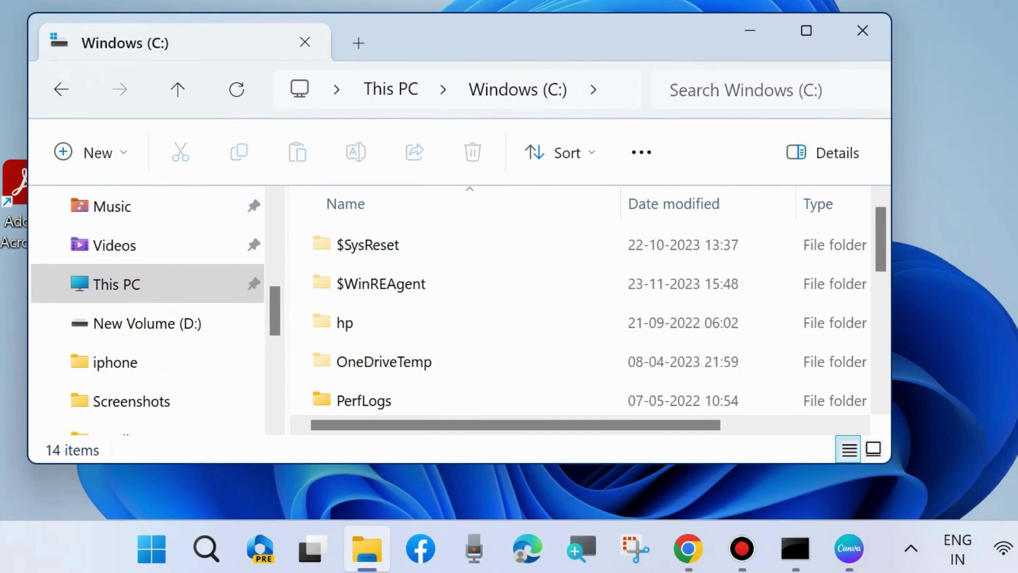
Open the Download folder inside the SoftwareDistribution folder of the Windows directory.
{"action": "scroll", "coordinate": [445, 352], "scroll_direction": "down", "scroll_amount": 3}
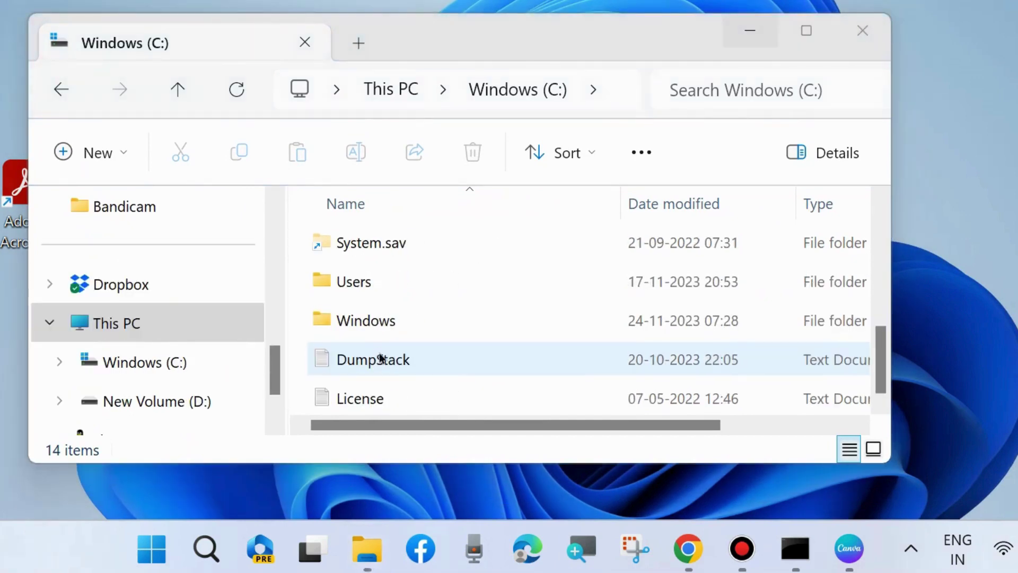
{"action": "double_click", "coordinate": [368, 323]}
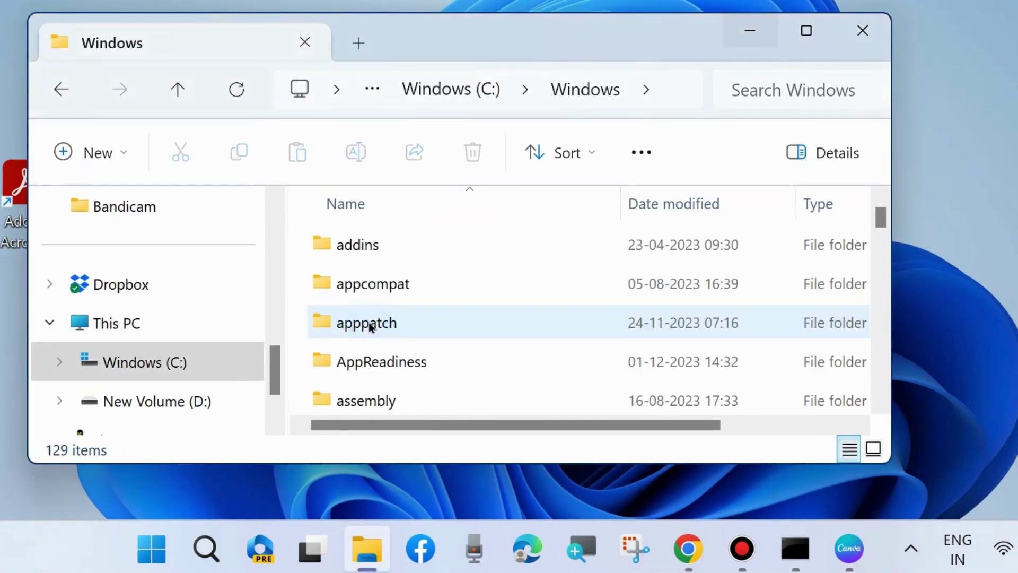
{"action": "scroll", "coordinate": [368, 340], "scroll_direction": "down", "scroll_amount": 6}
{"action": "scroll", "coordinate": [366, 350], "scroll_direction": "down", "scroll_amount": 20}
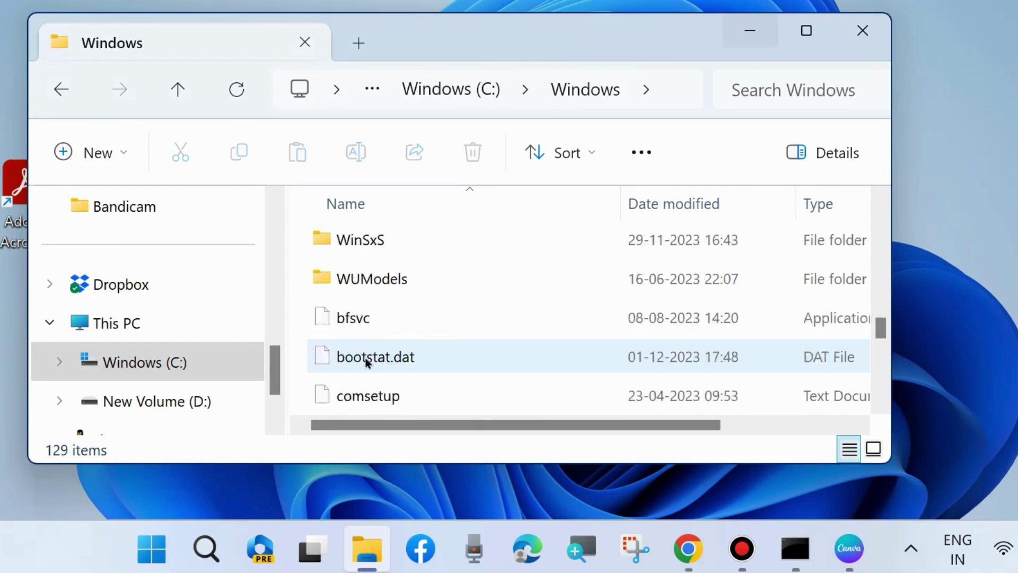
{"action": "scroll", "coordinate": [366, 357], "scroll_direction": "up", "scroll_amount": 15}
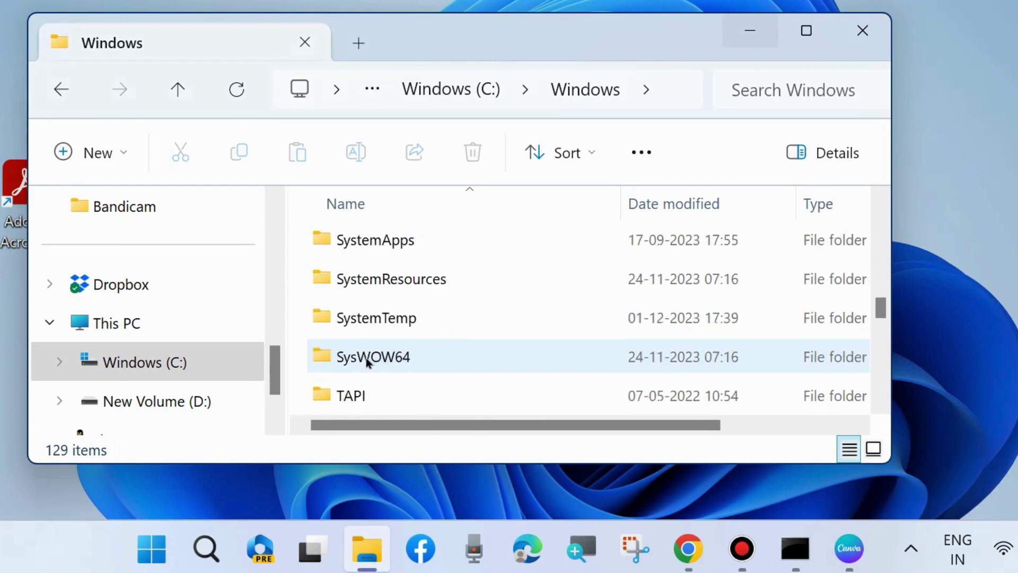
{"action": "scroll", "coordinate": [366, 358], "scroll_direction": "up", "scroll_amount": 2}
{"action": "scroll", "coordinate": [366, 357], "scroll_direction": "down", "scroll_amount": 2}
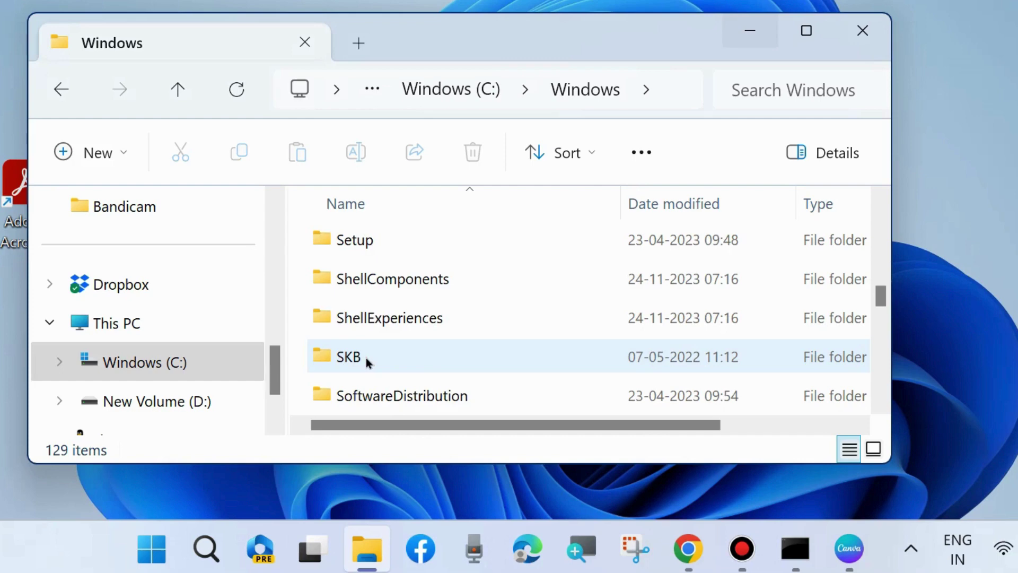
{"action": "double_click", "coordinate": [402, 397]}
{"action": "double_click", "coordinate": [362, 285]}
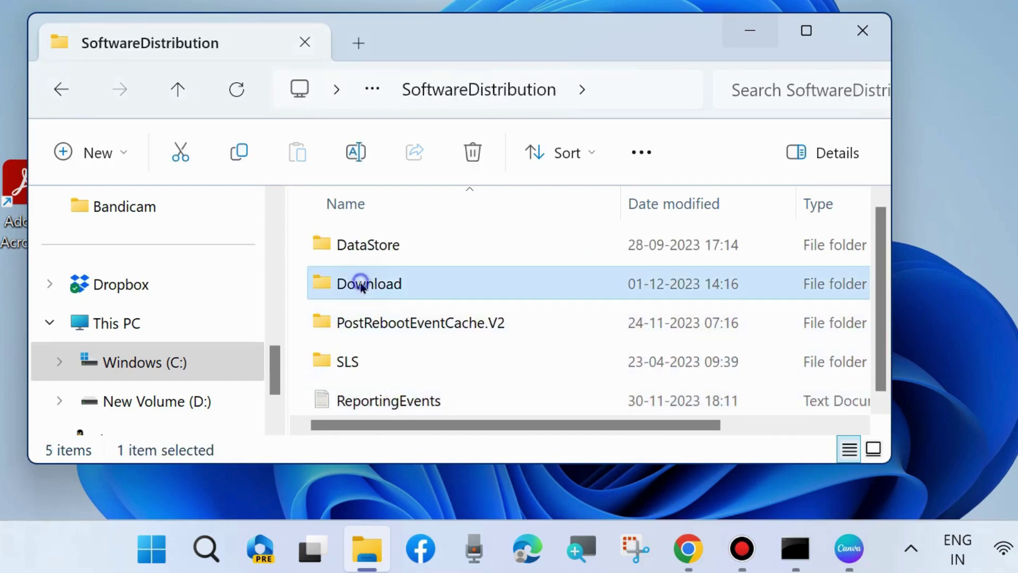
Delete all items in the SoftwareDistribution Download folder, skipping the folder that requires administrator permission.
{"action": "left_click", "coordinate": [367, 247]}
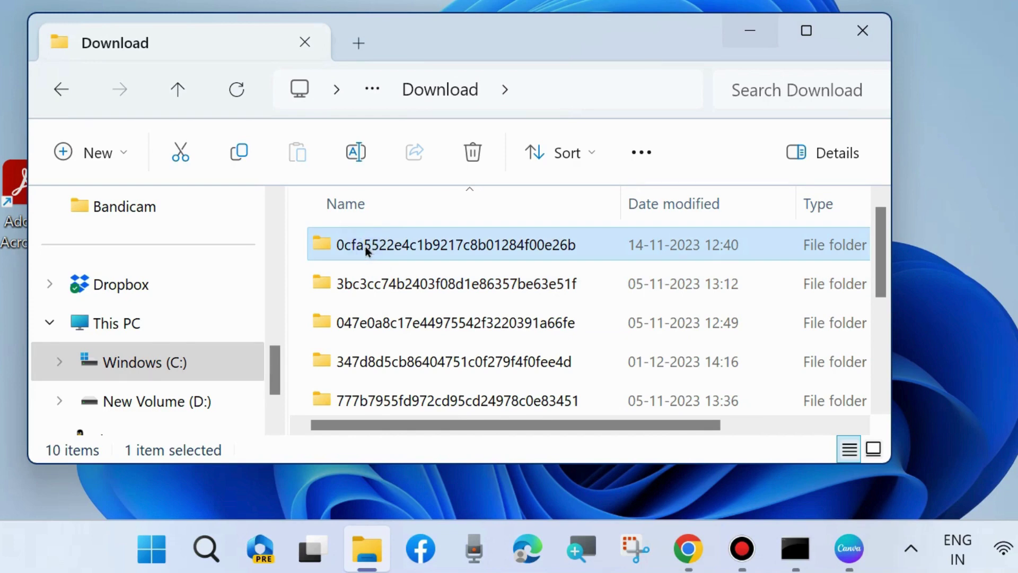
{"action": "key", "text": "ctrl+a"}
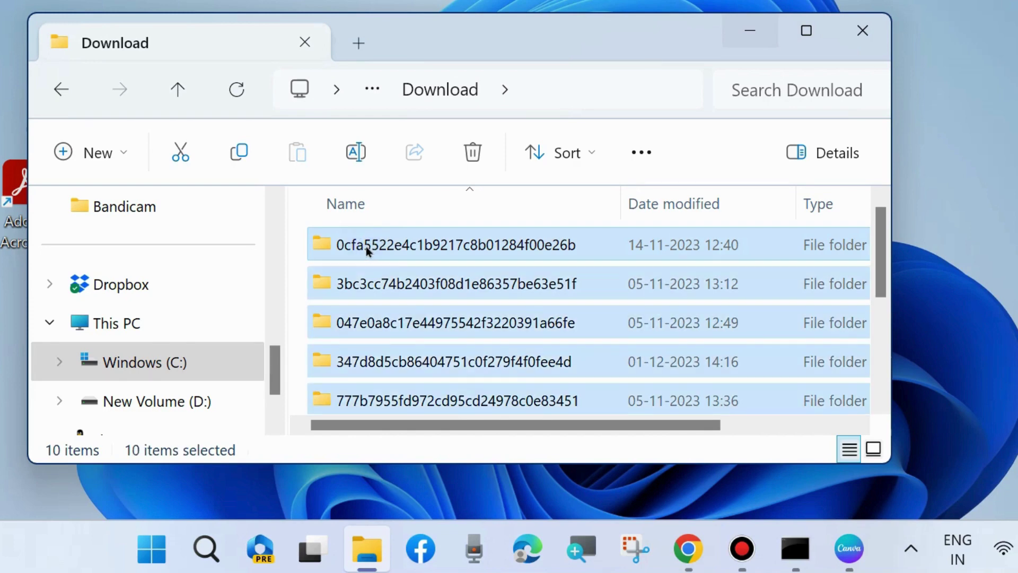
{"action": "left_click", "coordinate": [472, 154]}
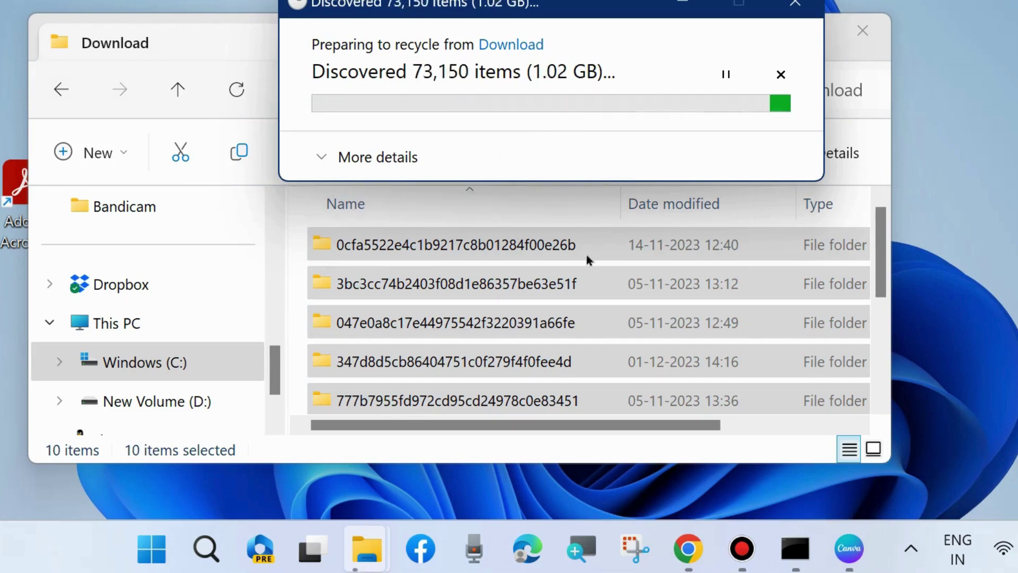
{"action": "scroll", "coordinate": [494, 319], "scroll_direction": "down", "scroll_amount": 2}
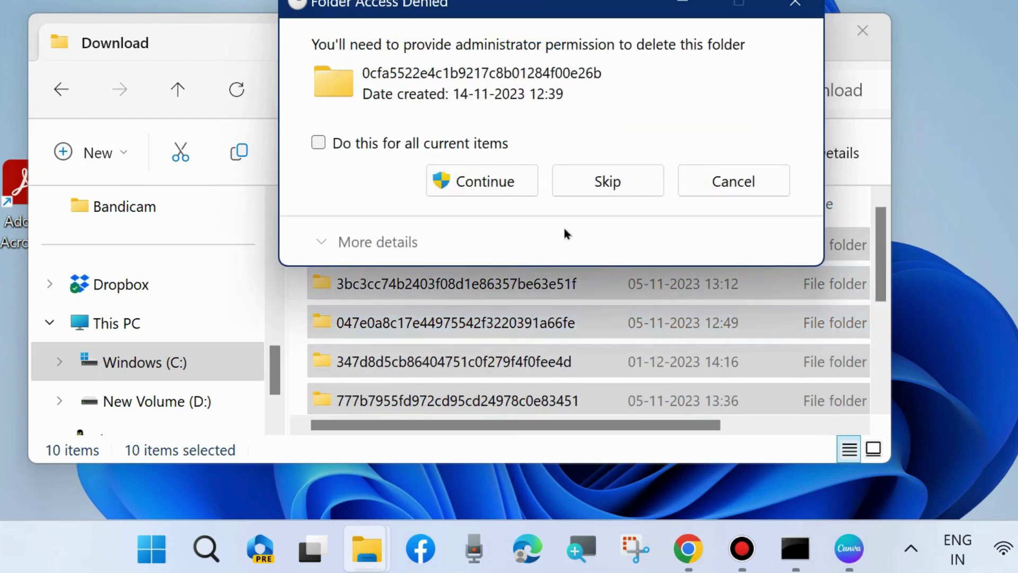
{"action": "left_click", "coordinate": [603, 182]}
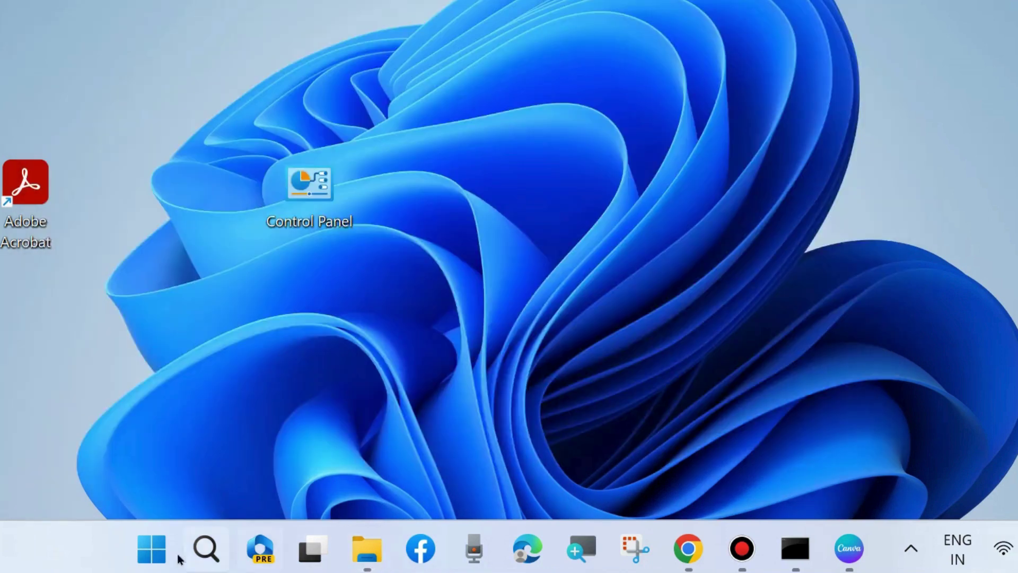
Open the Services console by running services.msc from the Run dialog.
{"action": "right_click", "coordinate": [153, 549]}
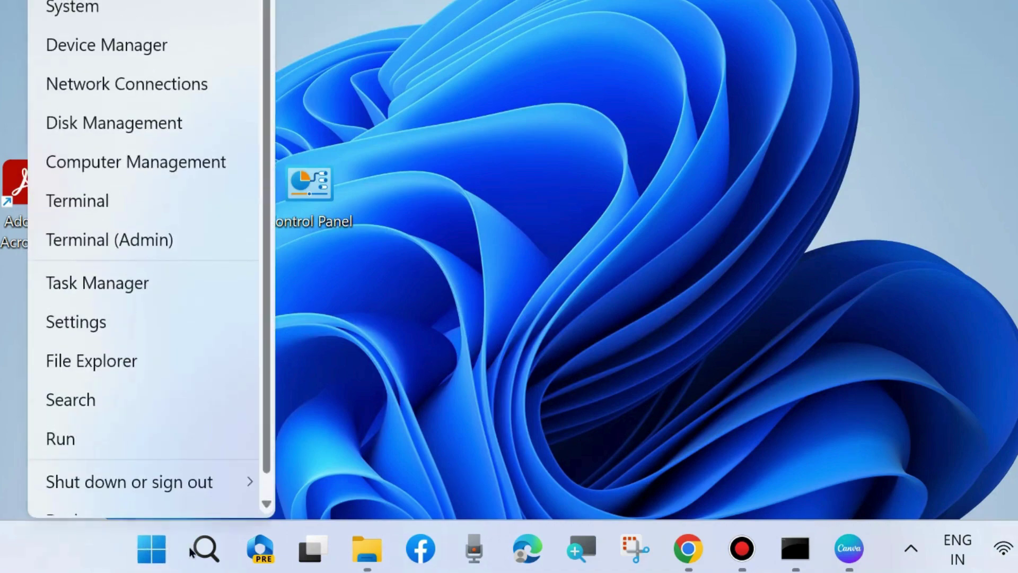
{"action": "left_click", "coordinate": [98, 442]}
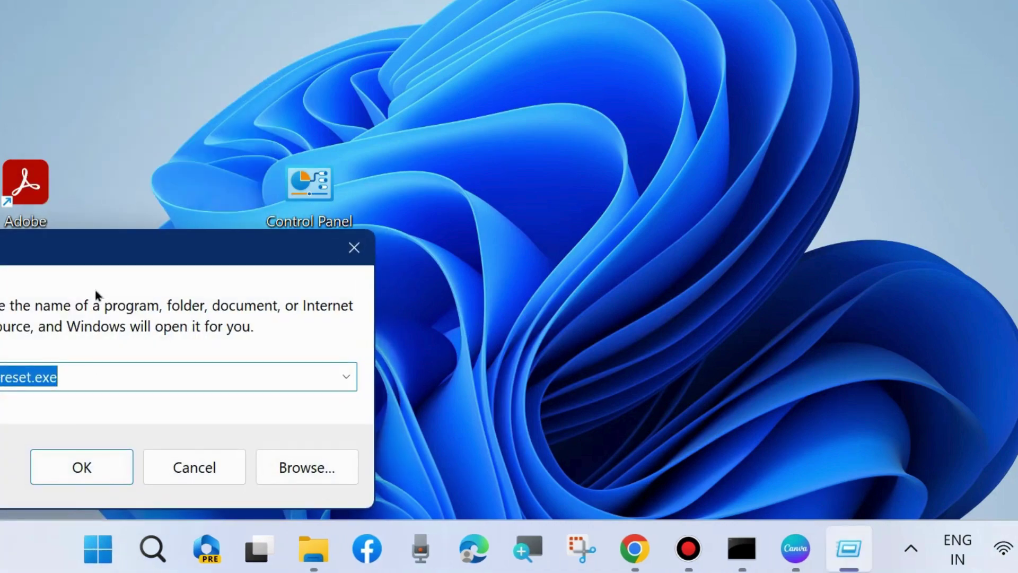
{"action": "key", "text": "BackSpace"}
{"action": "left_click_drag", "start_coordinate": [87, 241], "coordinate": [393, 167]}
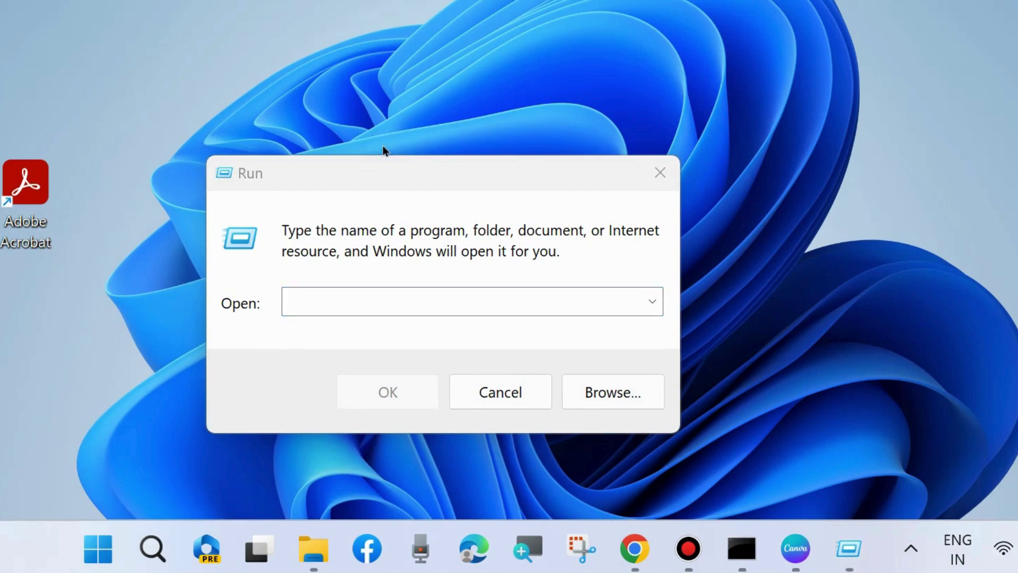
{"action": "left_click", "coordinate": [341, 302]}
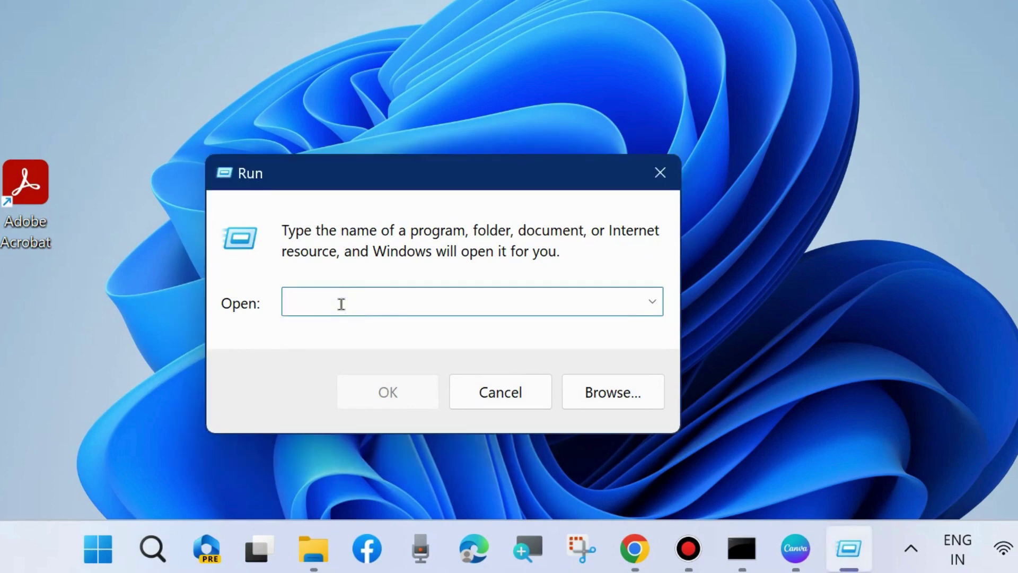
{"action": "type", "text": "services"}
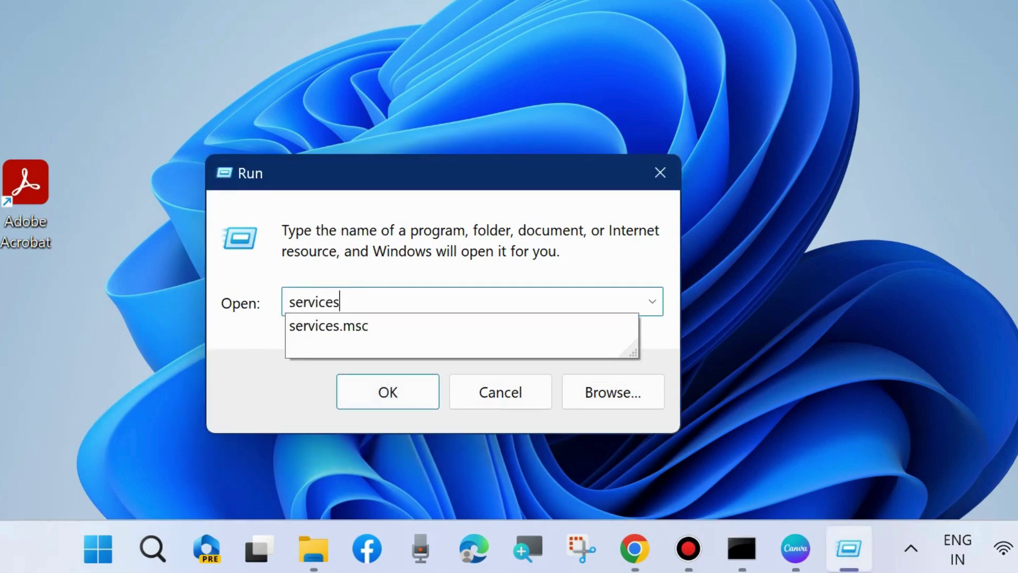
{"action": "type", "text": ".msc"}
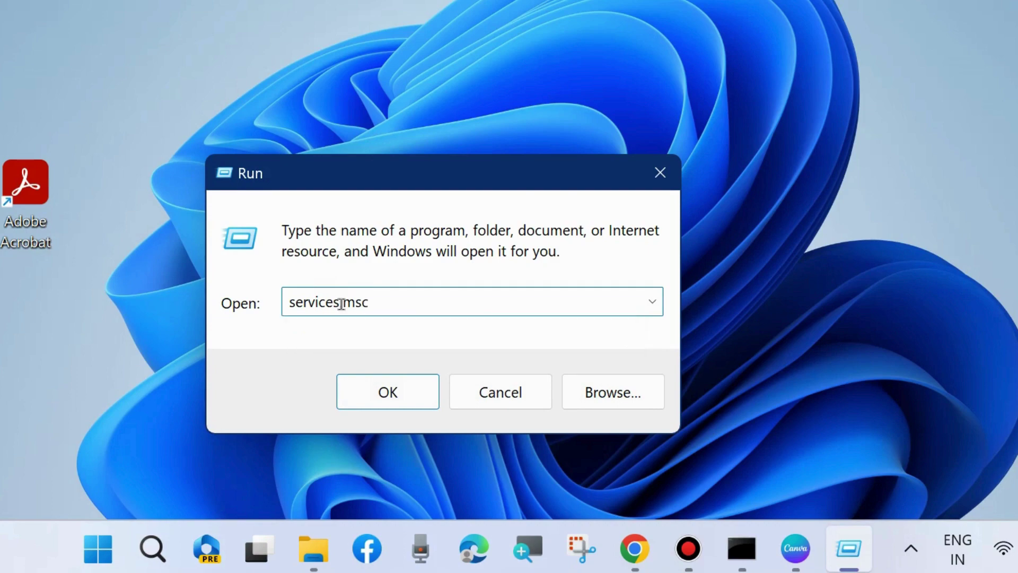
{"action": "left_click", "coordinate": [379, 391]}
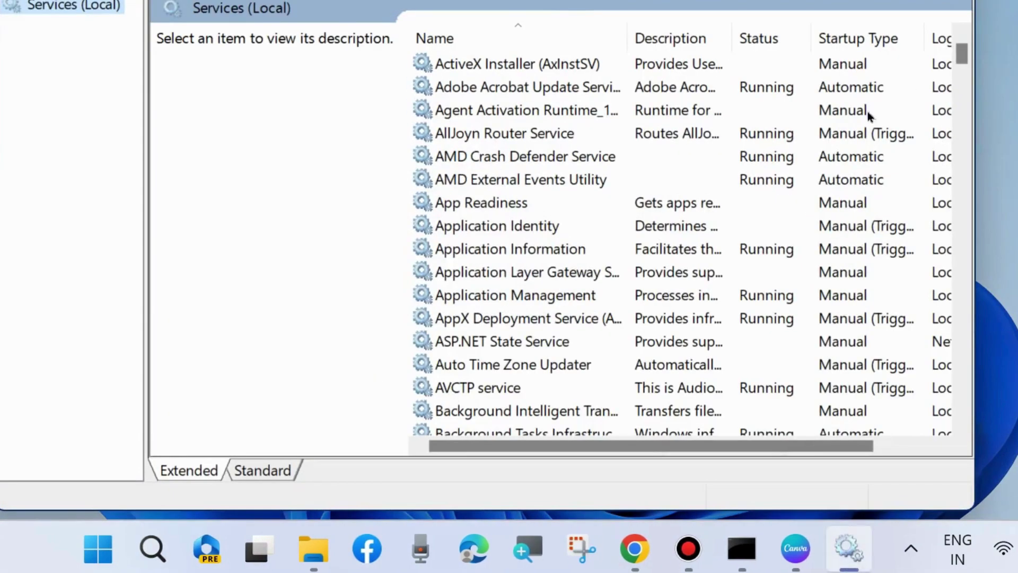
Restart the Microsoft Store Install Service from the services list.
{"action": "left_click_drag", "start_coordinate": [961, 58], "coordinate": [950, 233]}
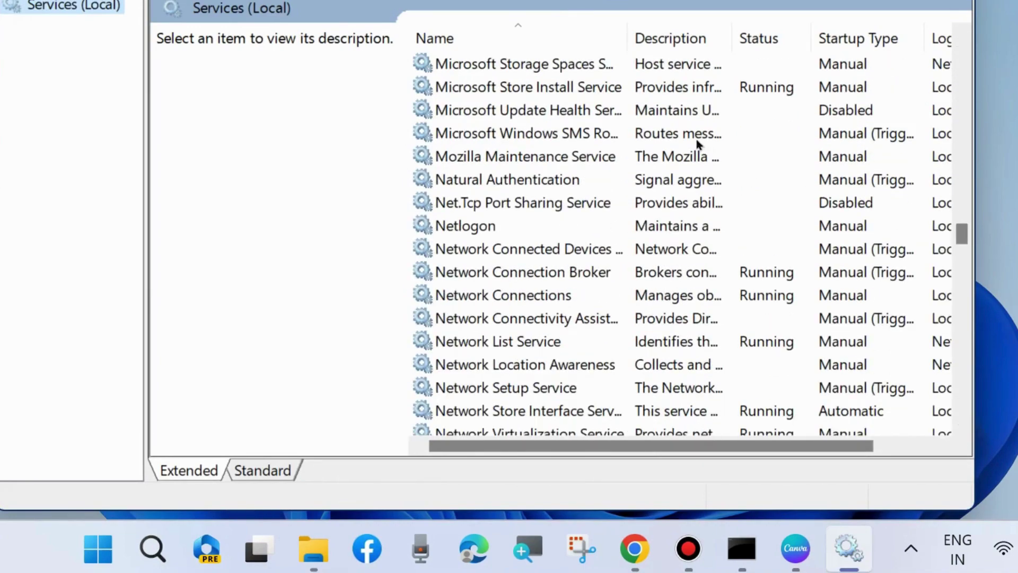
{"action": "left_click", "coordinate": [558, 86]}
{"action": "right_click", "coordinate": [529, 90]}
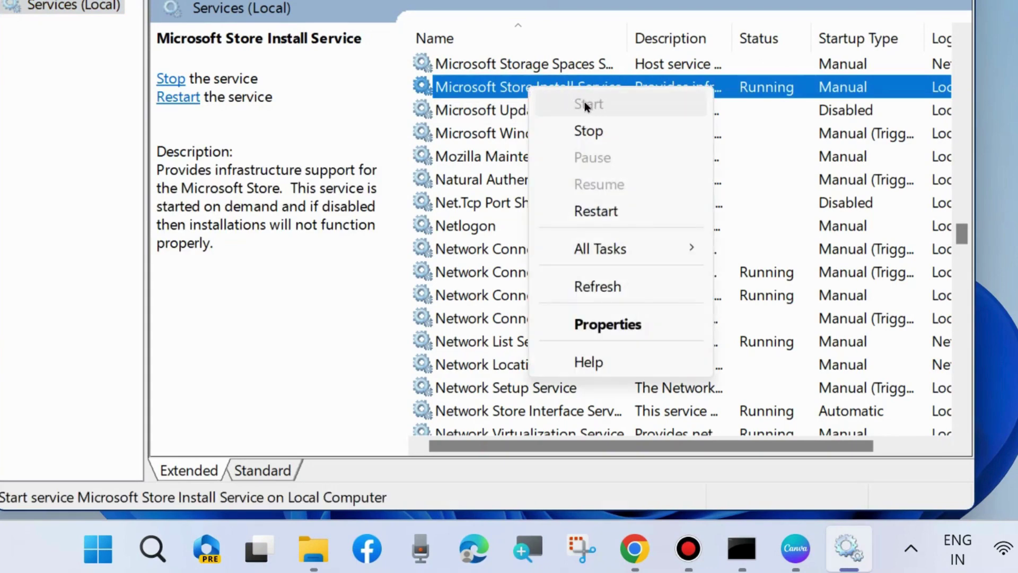
{"action": "left_click", "coordinate": [593, 210]}
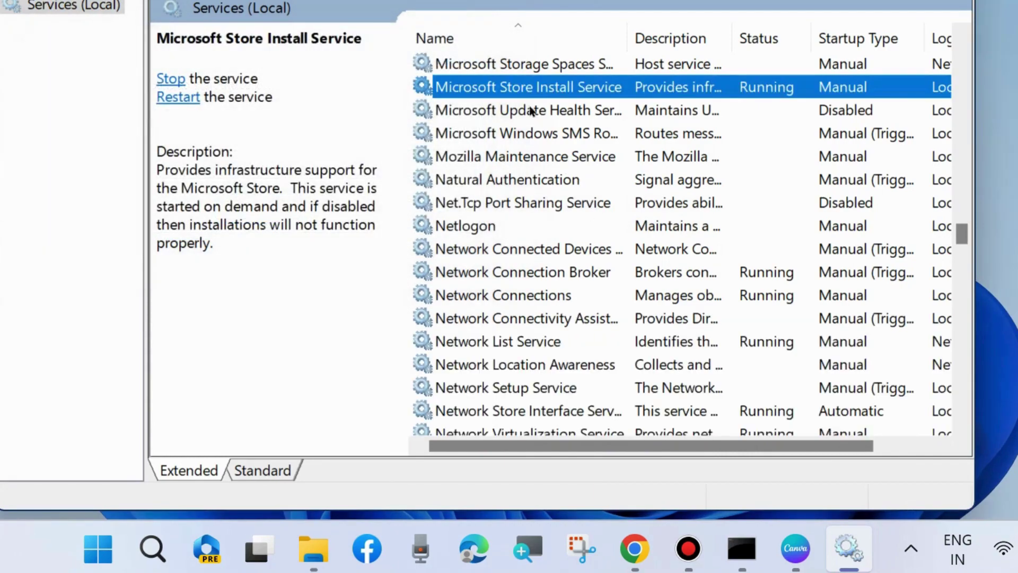
Set the Microsoft Store Install Service's startup type to Automatic, apply it, and close the Services window.
{"action": "double_click", "coordinate": [524, 87]}
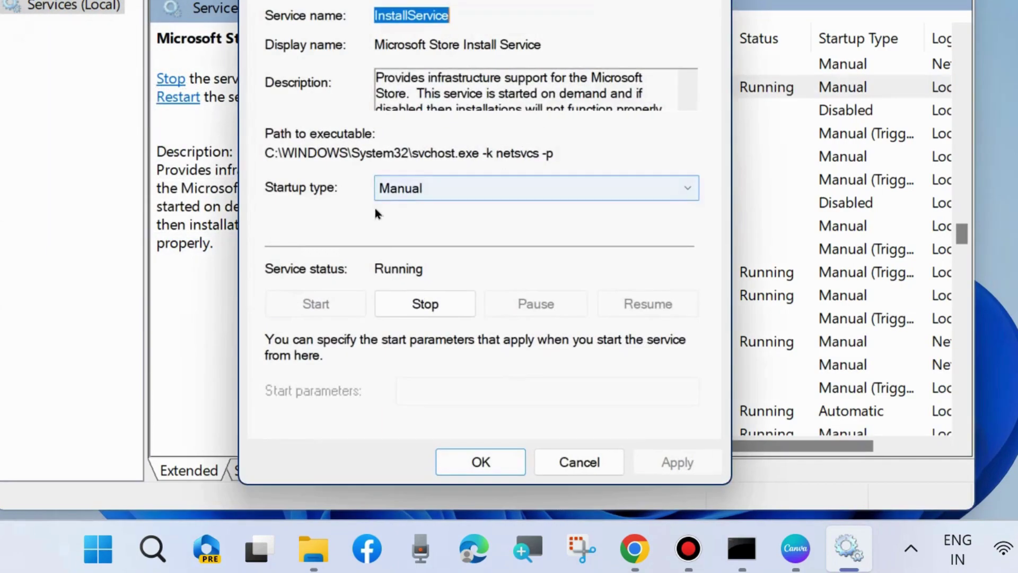
{"action": "left_click", "coordinate": [437, 185]}
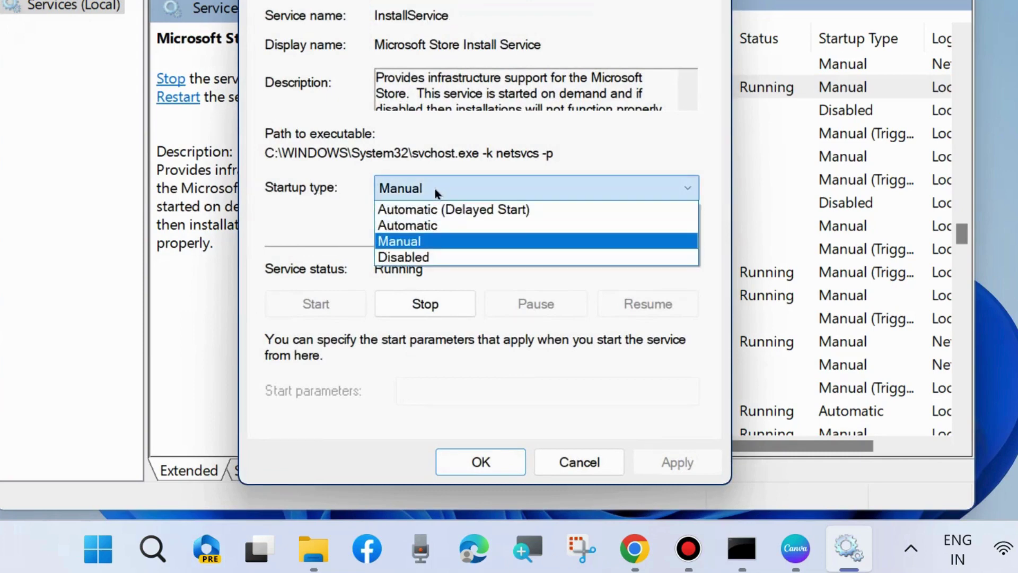
{"action": "left_click", "coordinate": [419, 216]}
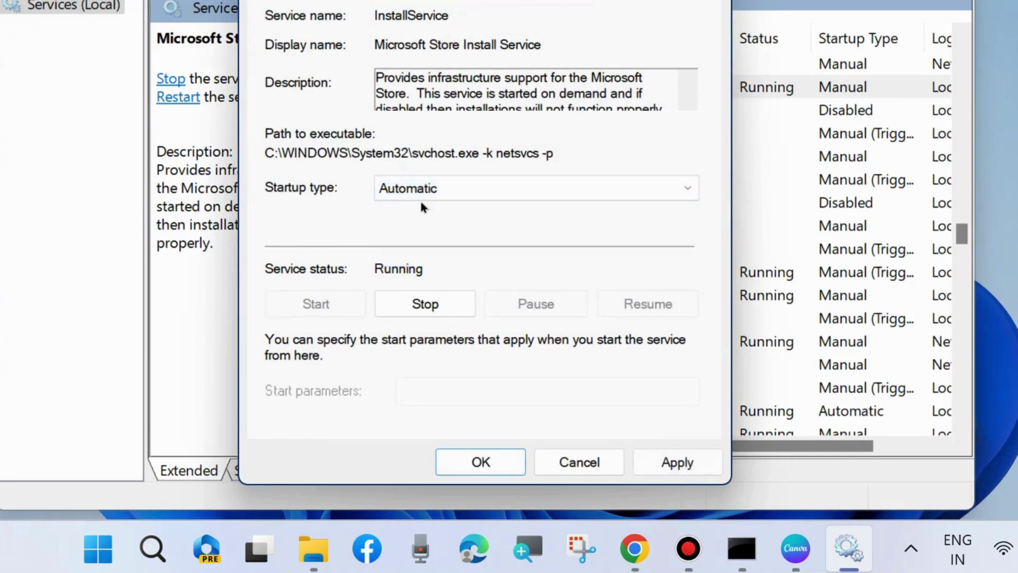
{"action": "left_click", "coordinate": [658, 463]}
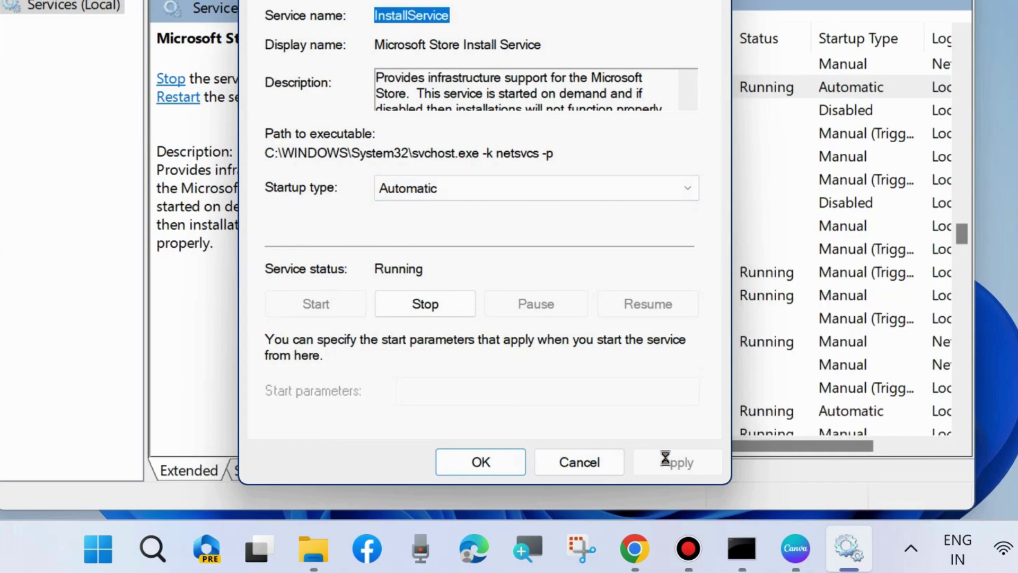
{"action": "left_click", "coordinate": [448, 463]}
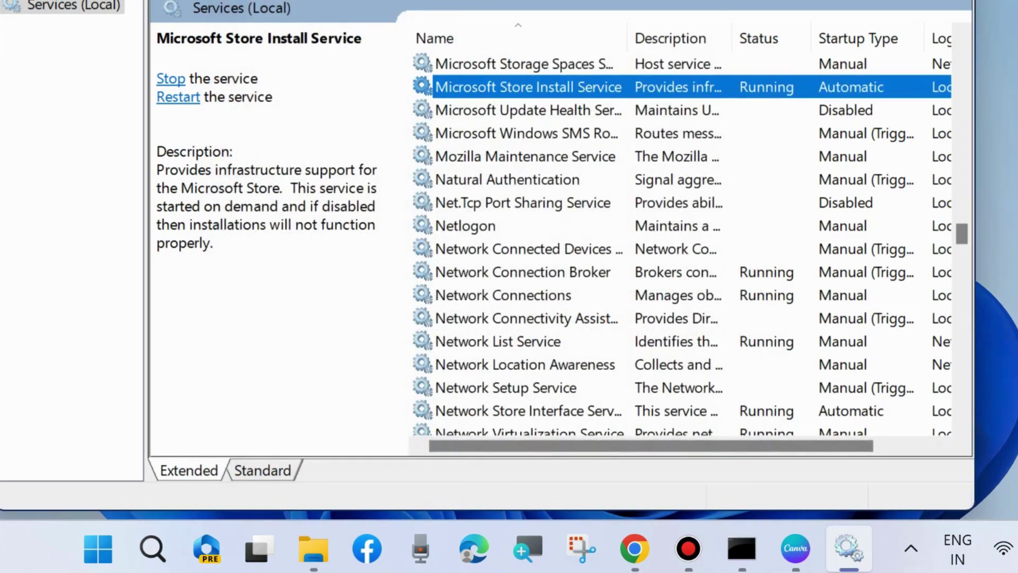
{"action": "key", "text": "alt+F4"}
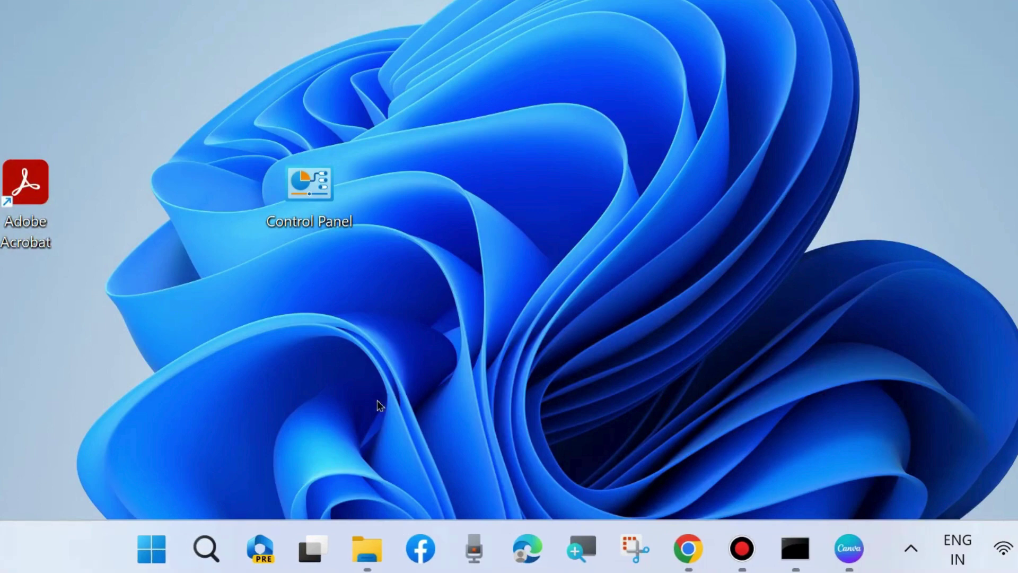
Search for cmd, bring up Command Prompt with administrator rights, and reposition its window.
{"action": "left_click", "coordinate": [207, 548]}
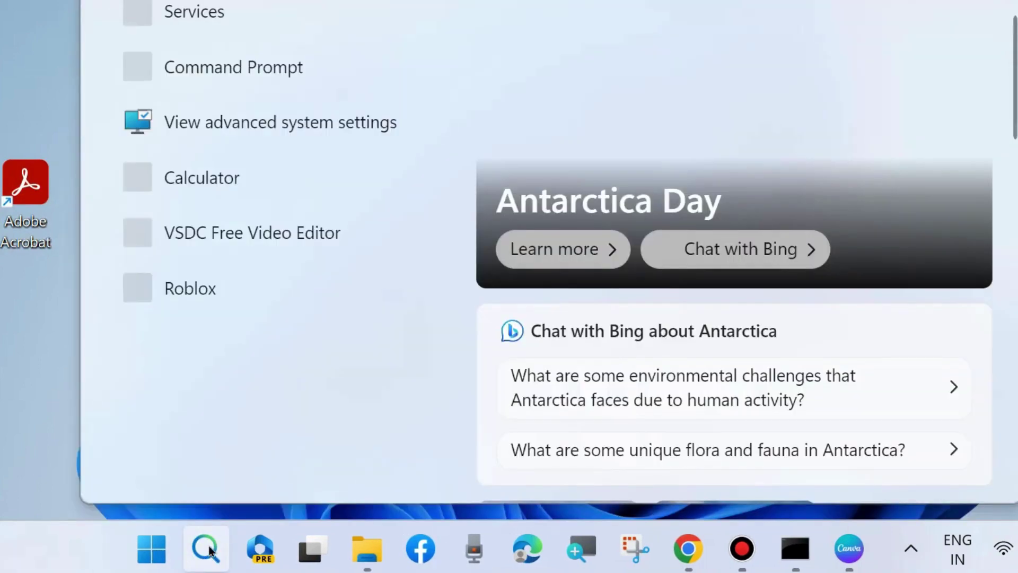
{"action": "type", "text": "cmd"}
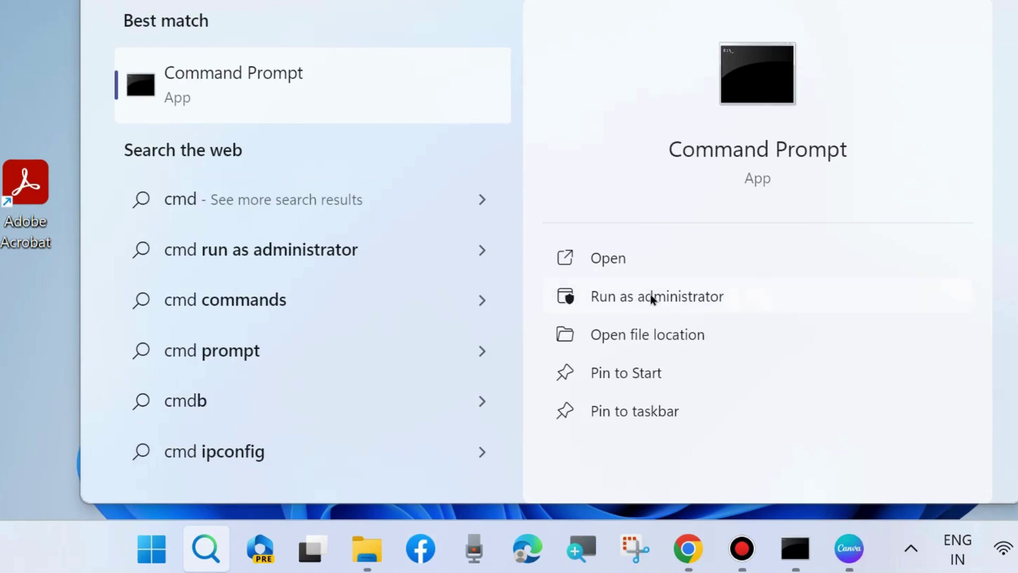
{"action": "left_click", "coordinate": [795, 549]}
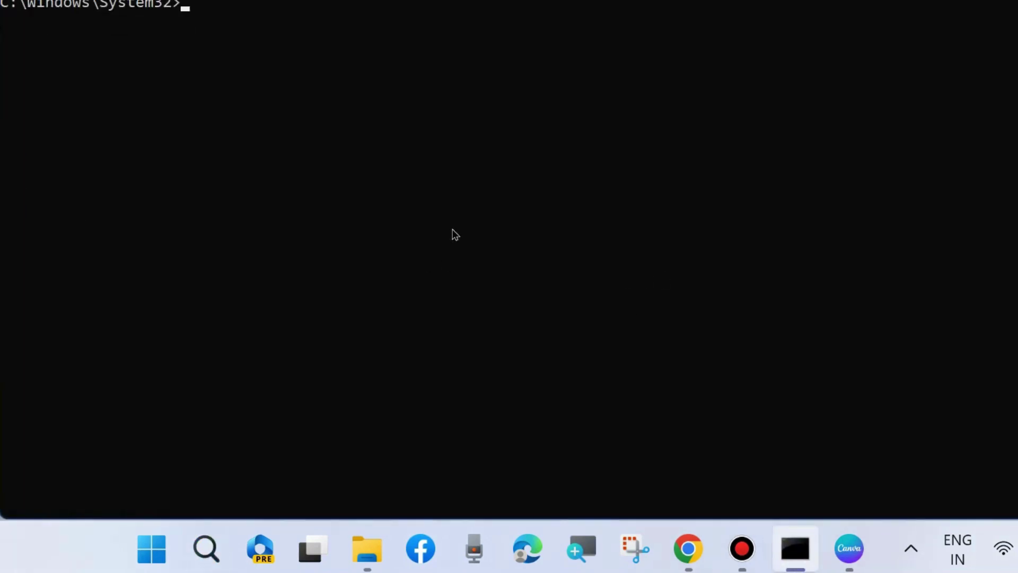
{"action": "left_click_drag", "start_coordinate": [413, 1], "coordinate": [419, 18]}
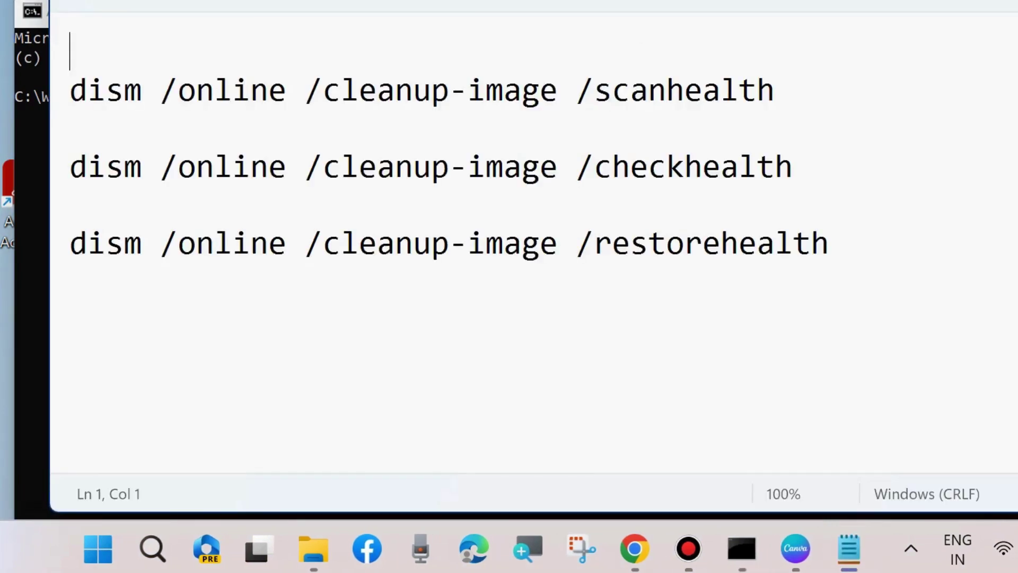
Examine the DISM scanhealth, checkhealth and restorehealth commands in the Notepad document, moving its window below the command prompt line.
{"action": "left_click_drag", "start_coordinate": [576, 6], "coordinate": [567, 139]}
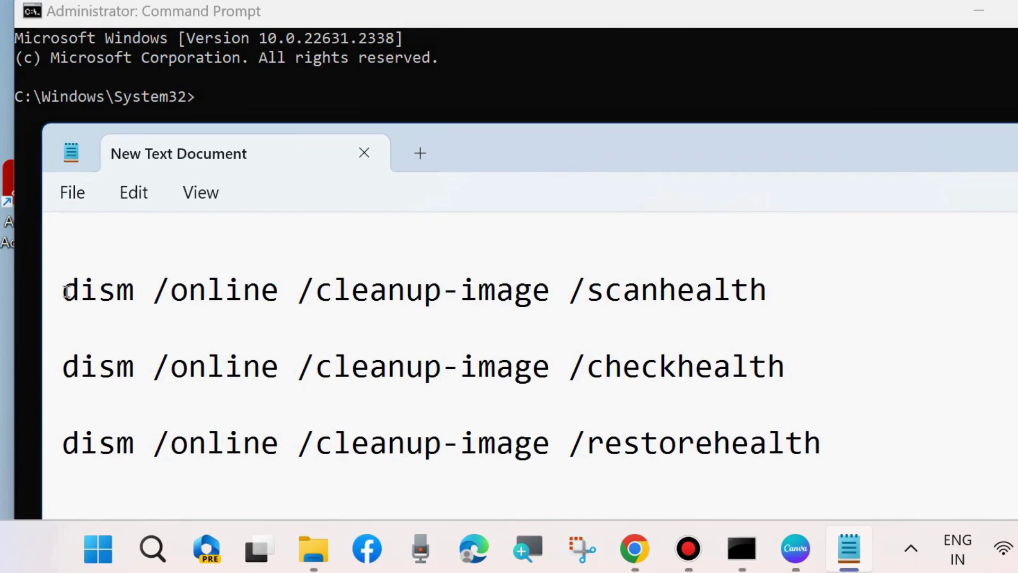
{"action": "left_click_drag", "start_coordinate": [66, 292], "coordinate": [786, 301]}
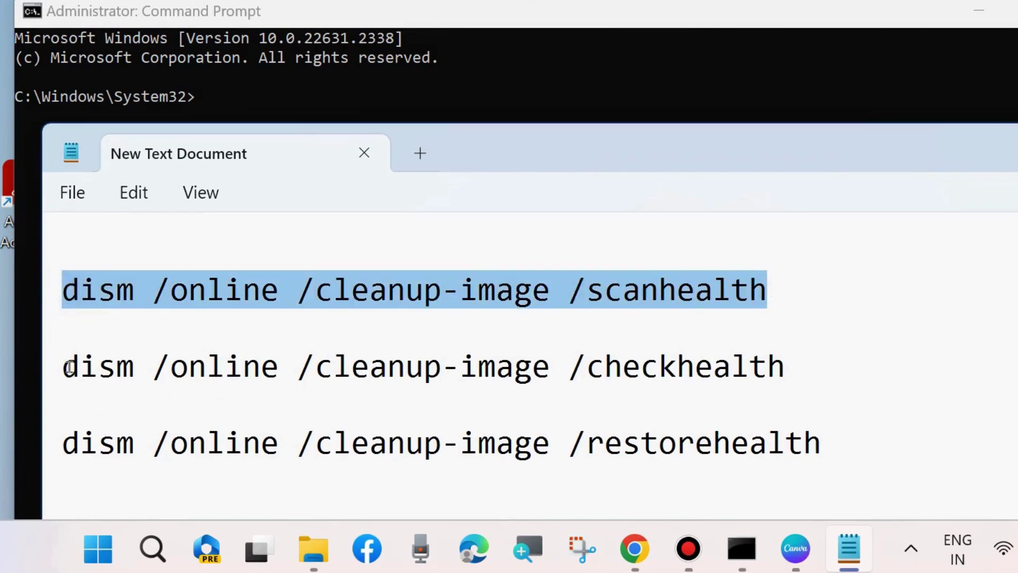
{"action": "left_click_drag", "start_coordinate": [62, 368], "coordinate": [791, 386]}
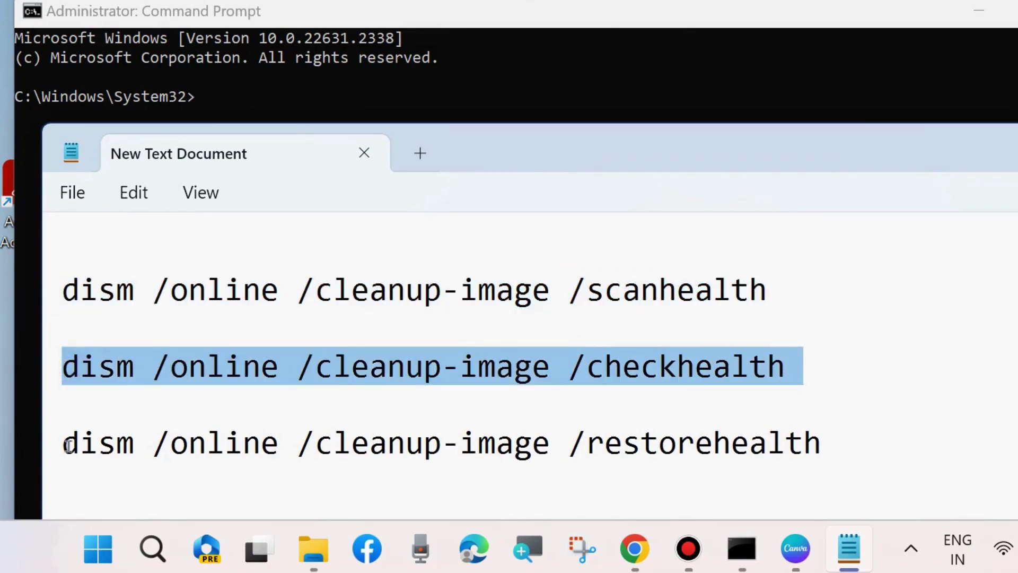
{"action": "left_click_drag", "start_coordinate": [63, 444], "coordinate": [823, 455]}
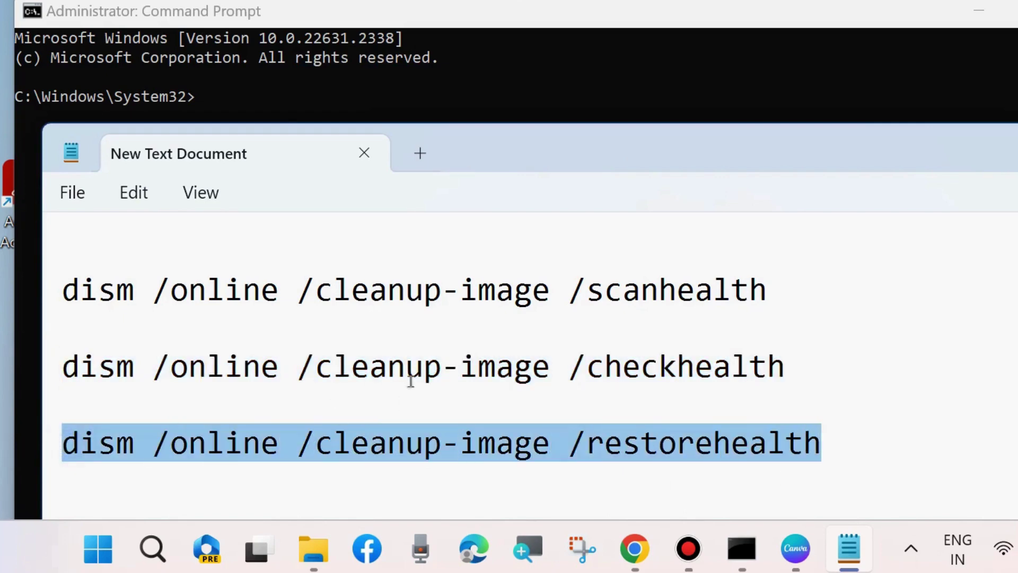
Switch to the administrator Command Prompt, enter the command sfc /scannow, and minimize the window.
{"action": "left_click", "coordinate": [201, 104]}
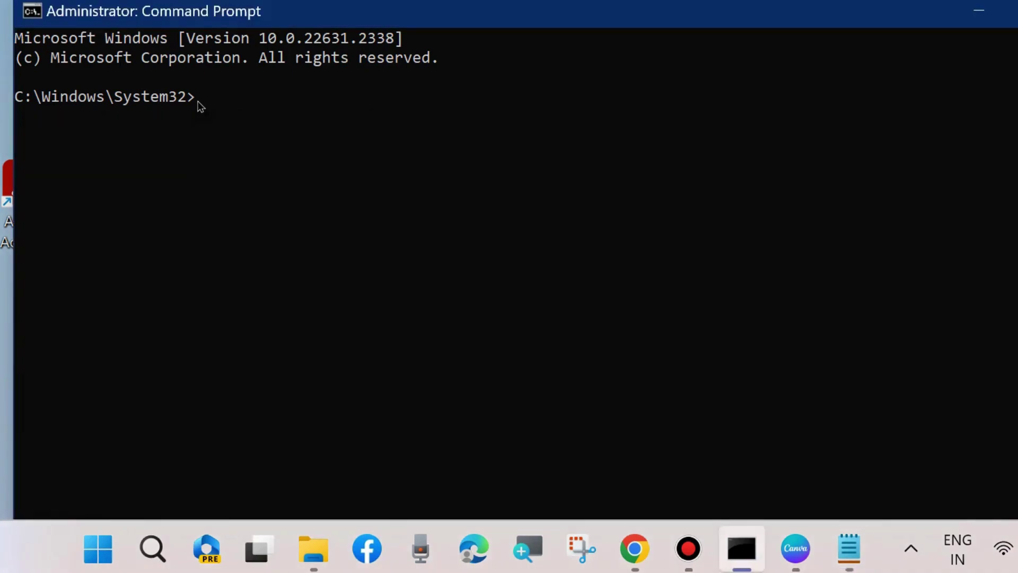
{"action": "type", "text": "sfc /scannow"}
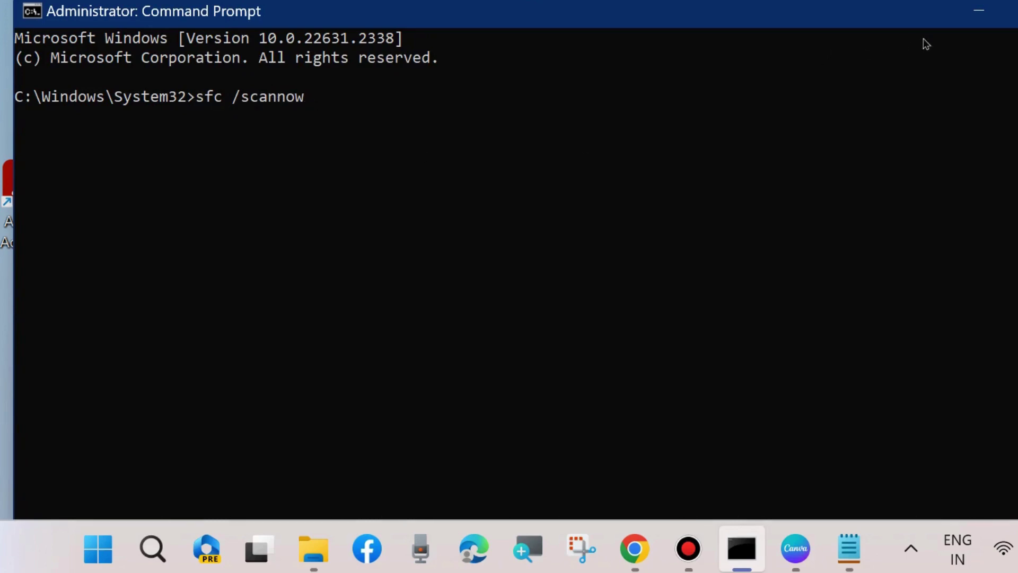
{"action": "left_click", "coordinate": [981, 12]}
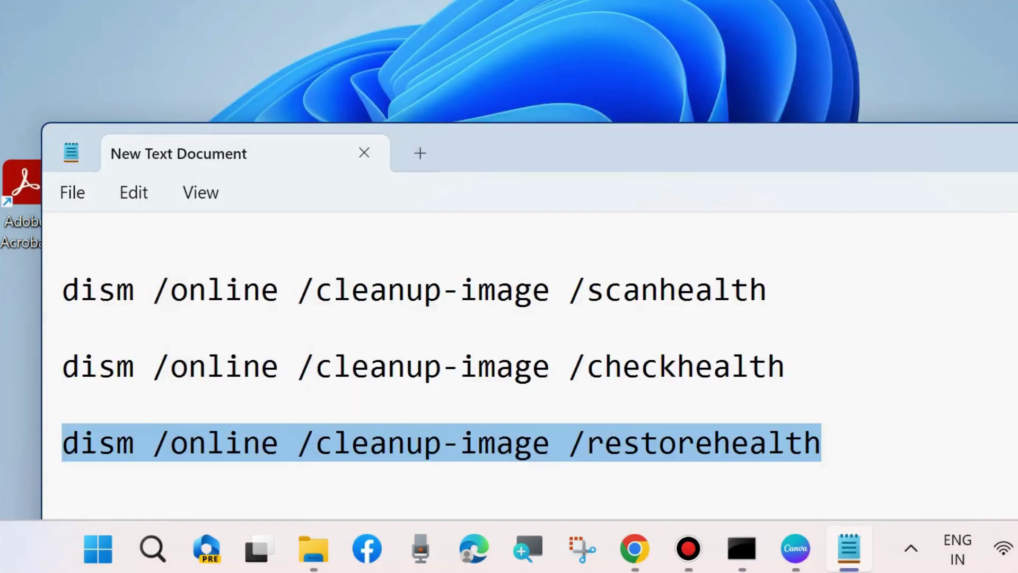